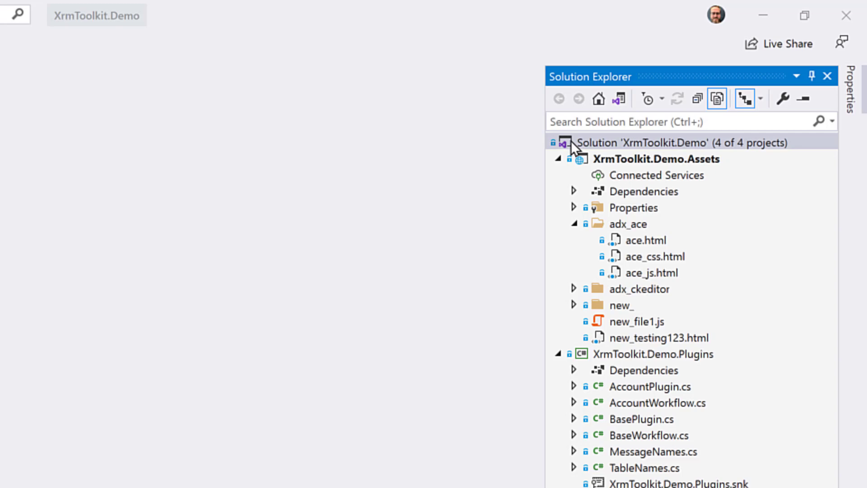
Step: Review the XrmToolkit.Demo solution's Assets, Plugins, ProxyClasses and Reports projects
{"action": "left_click", "coordinate": [570, 140]}
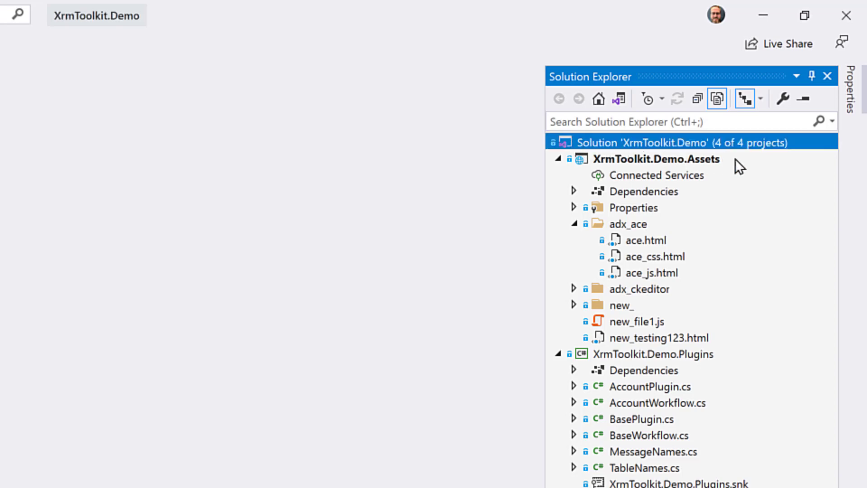
{"action": "left_click", "coordinate": [736, 159]}
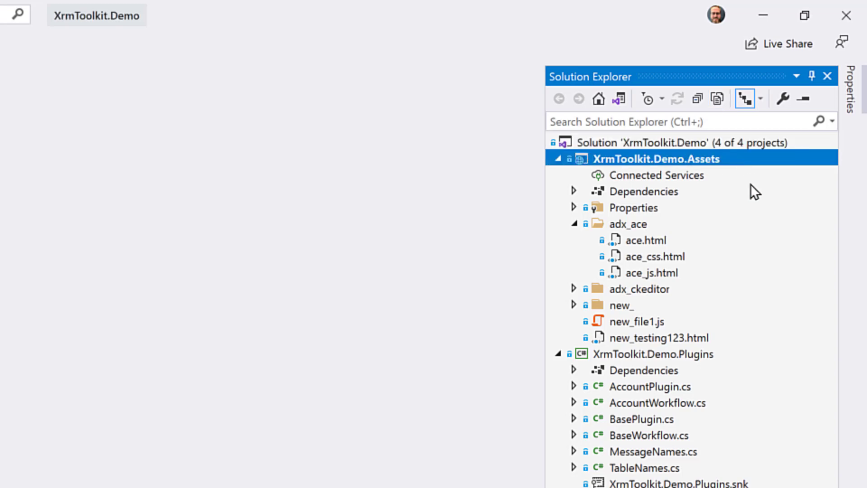
{"action": "left_click", "coordinate": [764, 354]}
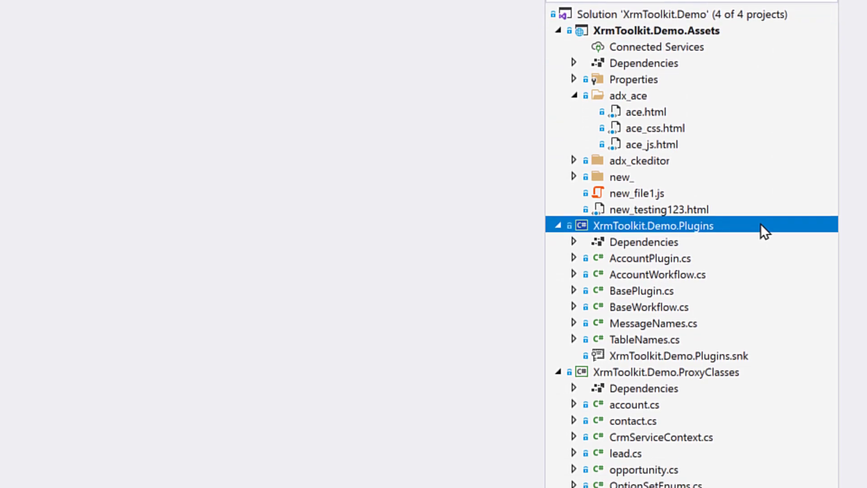
{"action": "left_click", "coordinate": [774, 371]}
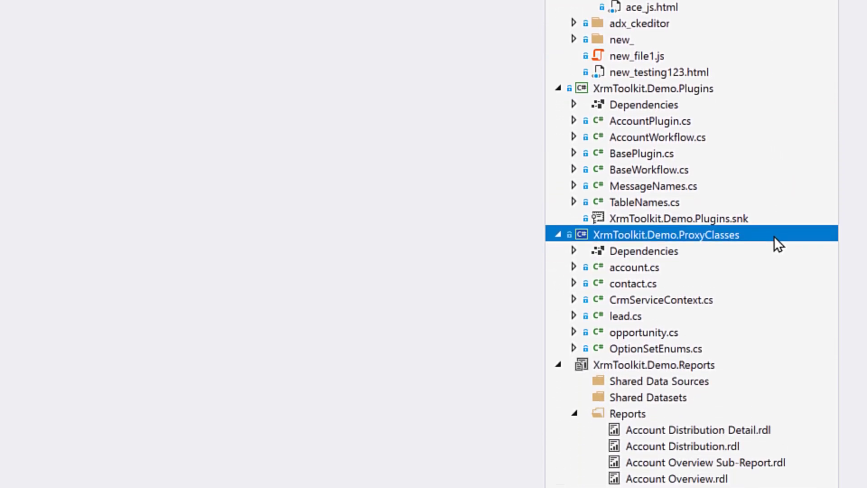
{"action": "left_click", "coordinate": [770, 370]}
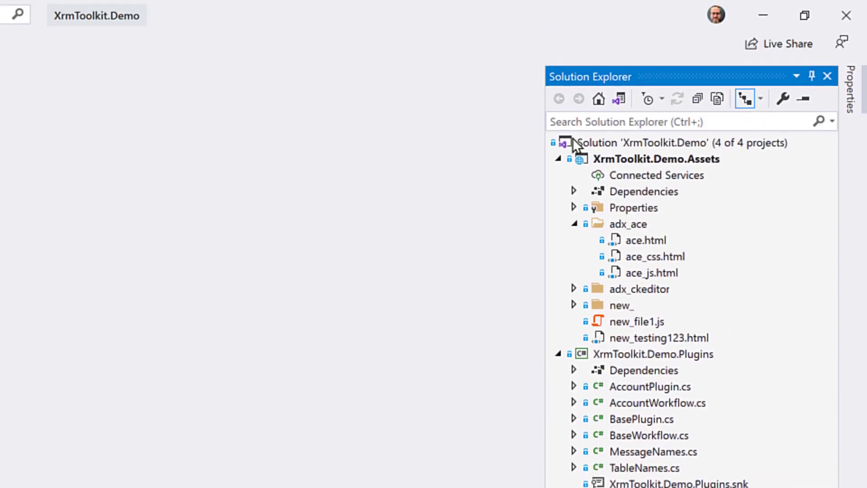
Step: Choose D365 > Link to a D365 organization from the solution's context menu
{"action": "right_click", "coordinate": [586, 145]}
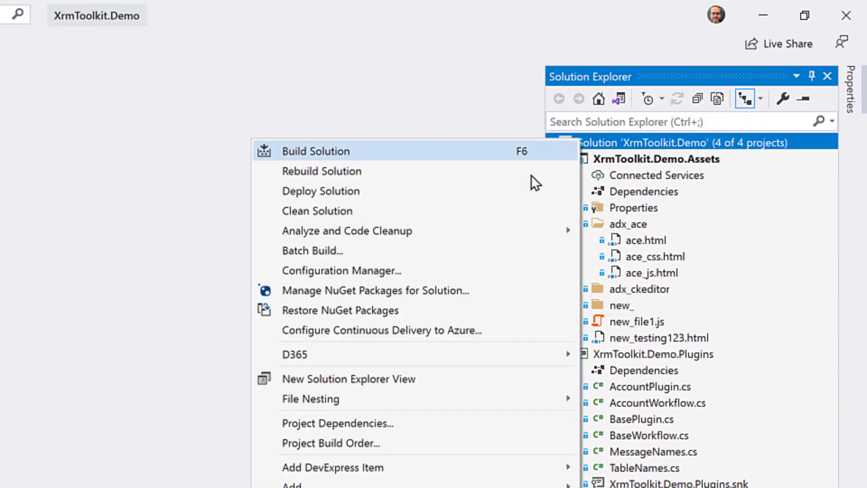
{"action": "mouse_move", "coordinate": [463, 354]}
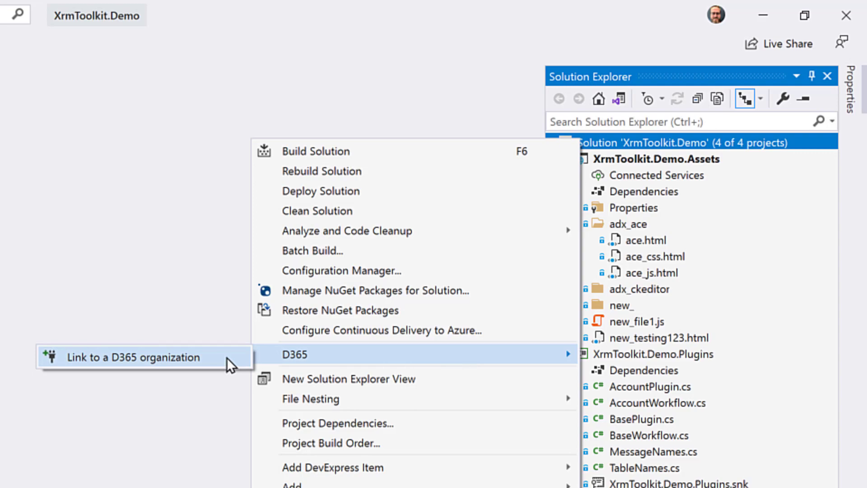
{"action": "left_click", "coordinate": [227, 357]}
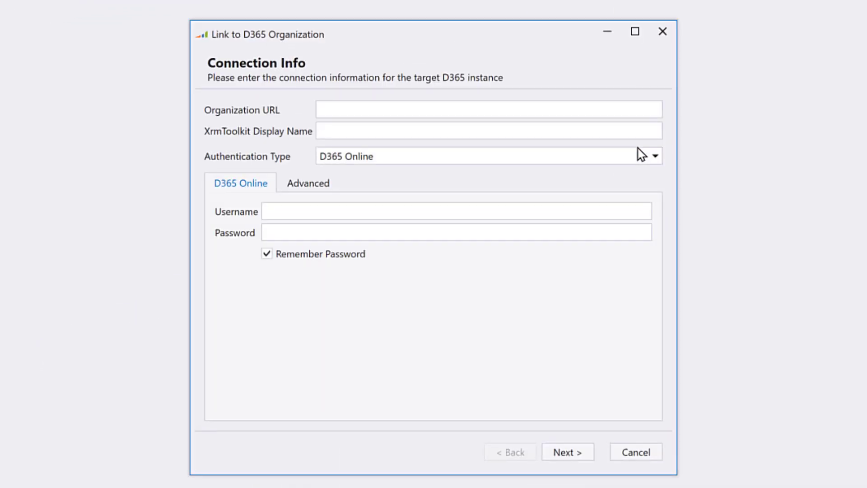
{"action": "left_click", "coordinate": [561, 110]}
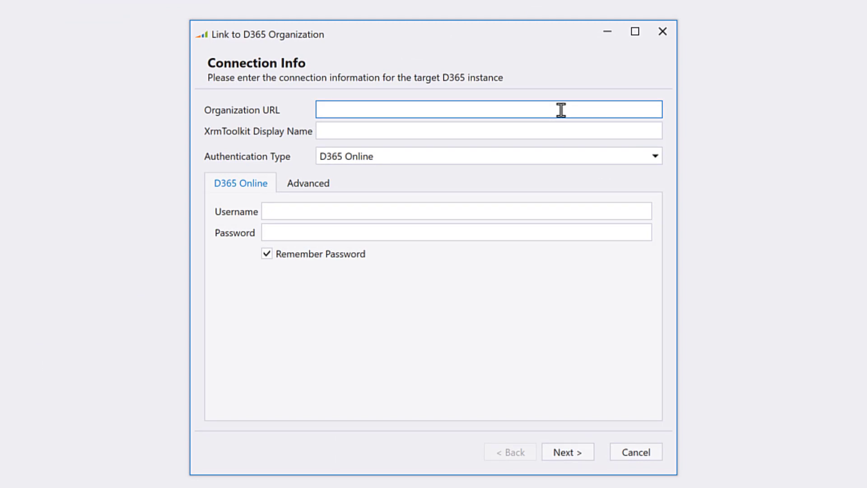
{"action": "type", "text": "https://"}
{"action": "key", "text": "ctrl+v"}
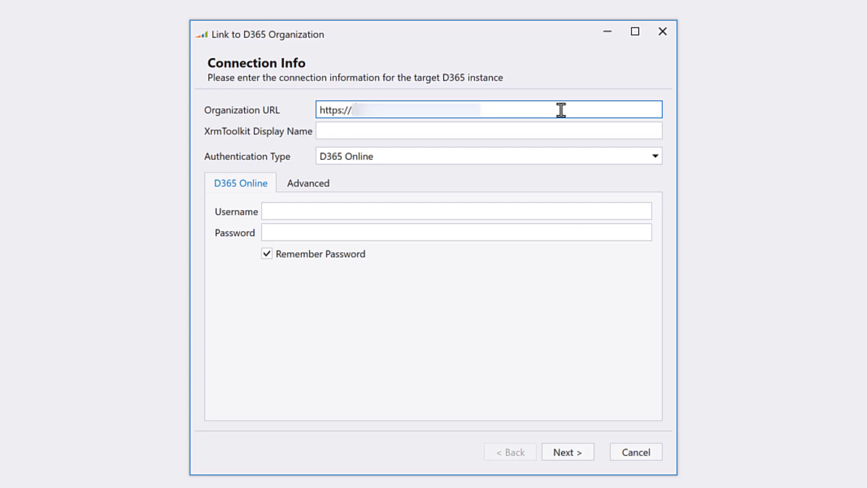
{"action": "key", "text": "Tab"}
{"action": "type", "text": "Demo"}
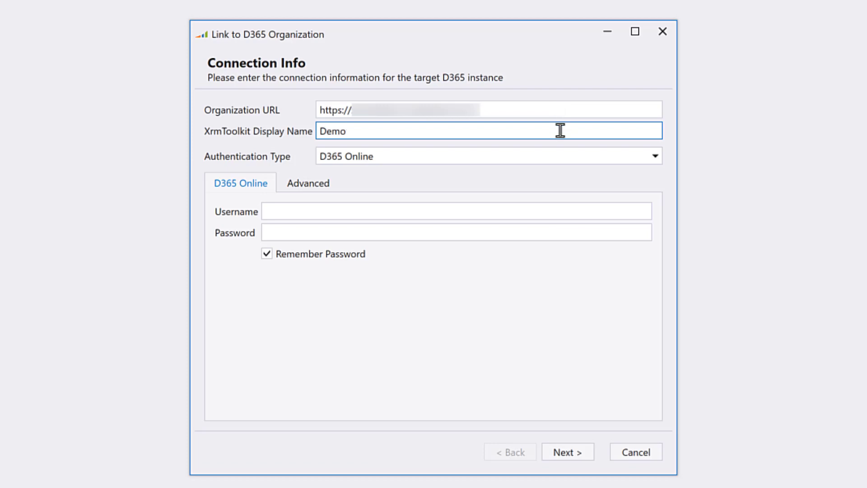
{"action": "left_click", "coordinate": [557, 157]}
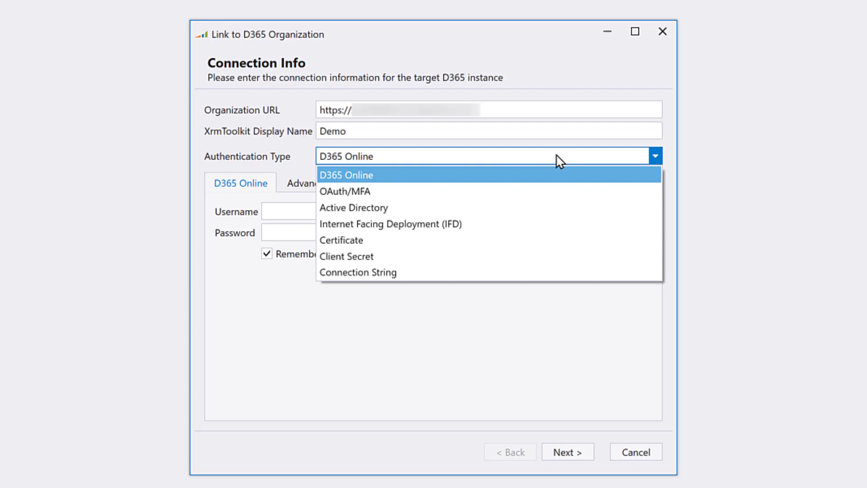
{"action": "left_click", "coordinate": [560, 160]}
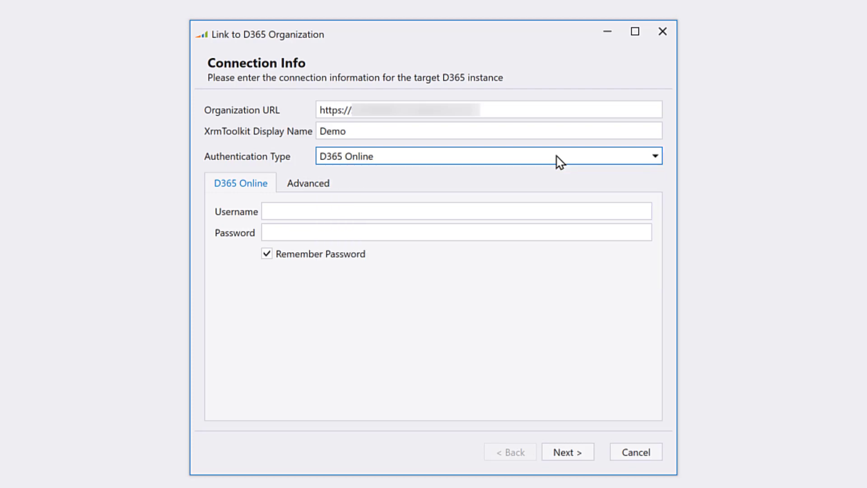
Step: Enter the account username and password, then connect to the organization
{"action": "left_click", "coordinate": [289, 210]}
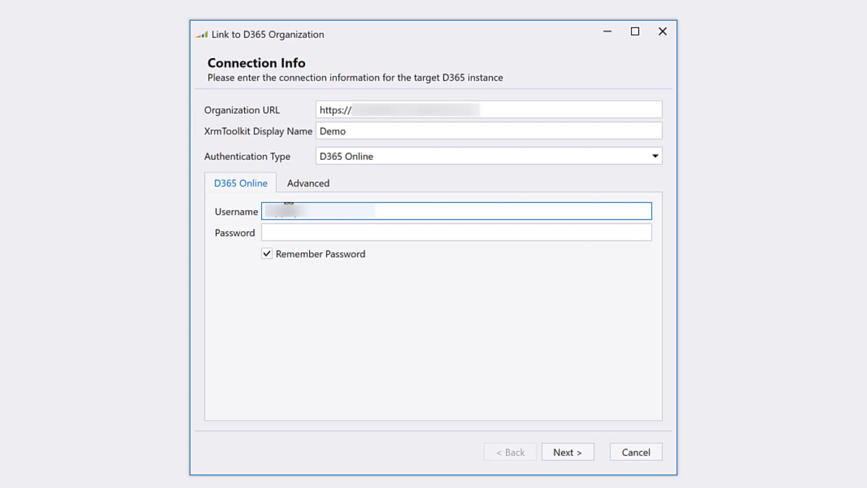
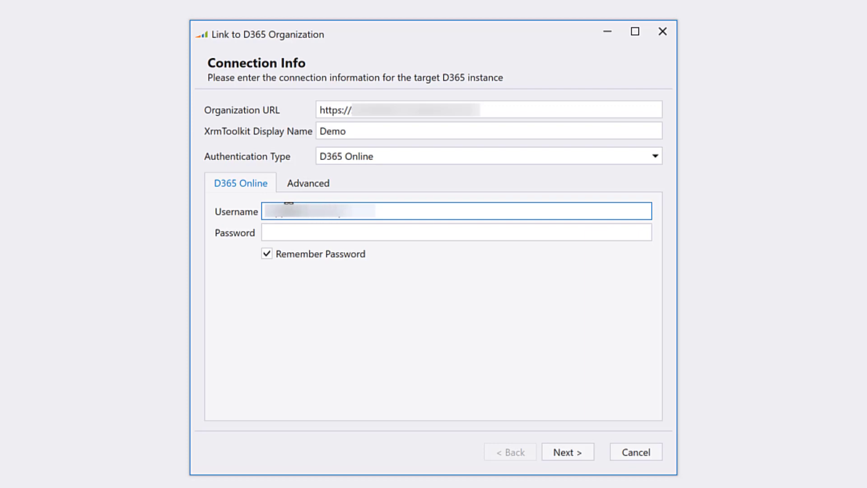
{"action": "key", "text": "Tab"}
{"action": "key", "text": "ctrl+v"}
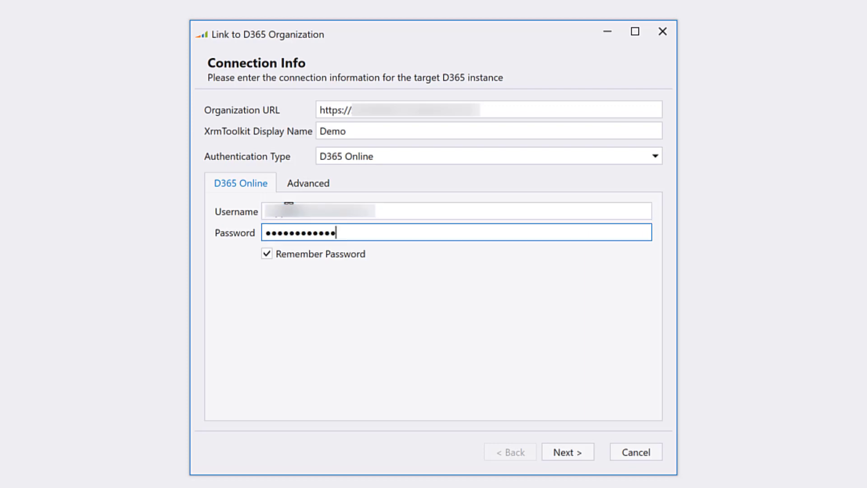
{"action": "left_click", "coordinate": [568, 447]}
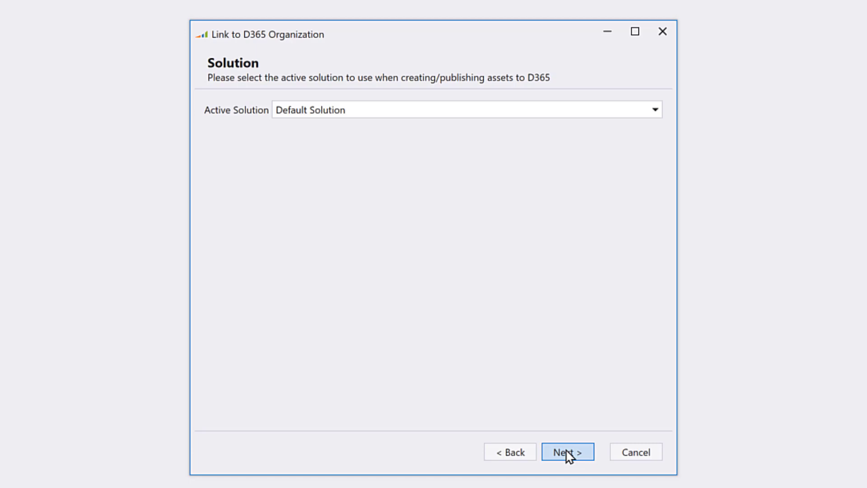
Step: Pick Demo from the Active Solution list and continue to the settings page
{"action": "left_click", "coordinate": [399, 110]}
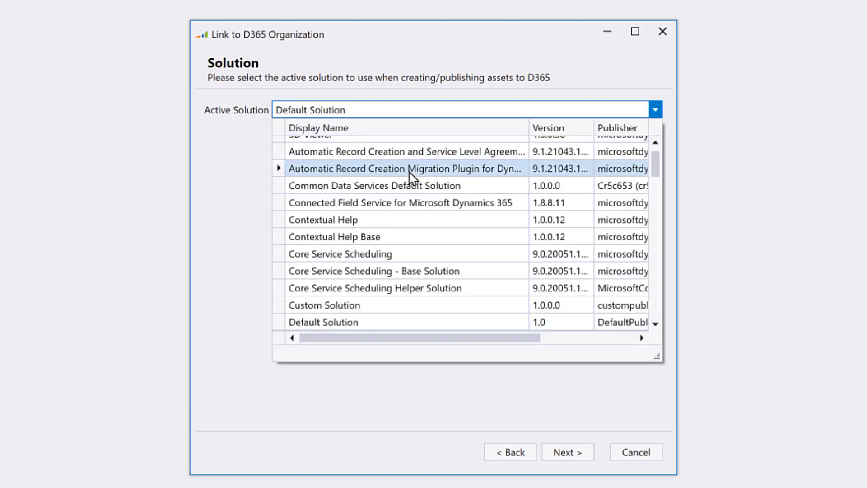
{"action": "scroll", "coordinate": [405, 198], "scroll_direction": "down", "scroll_amount": 2}
{"action": "left_click", "coordinate": [379, 237]}
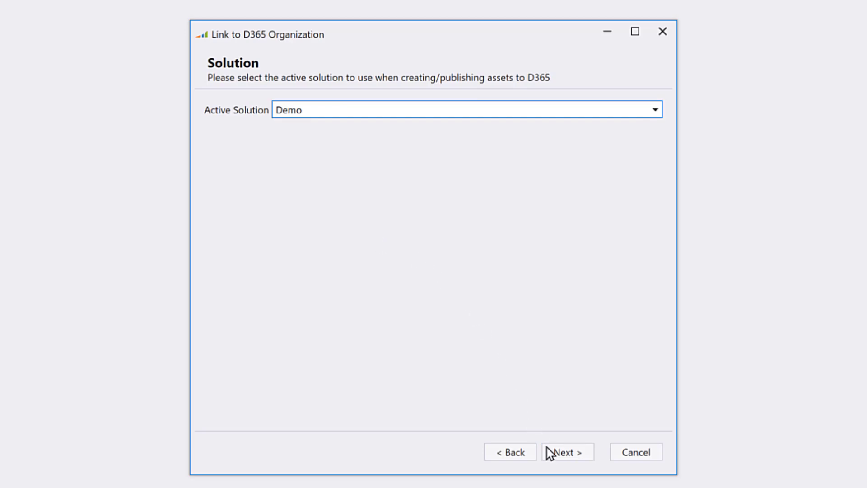
{"action": "left_click", "coordinate": [557, 456]}
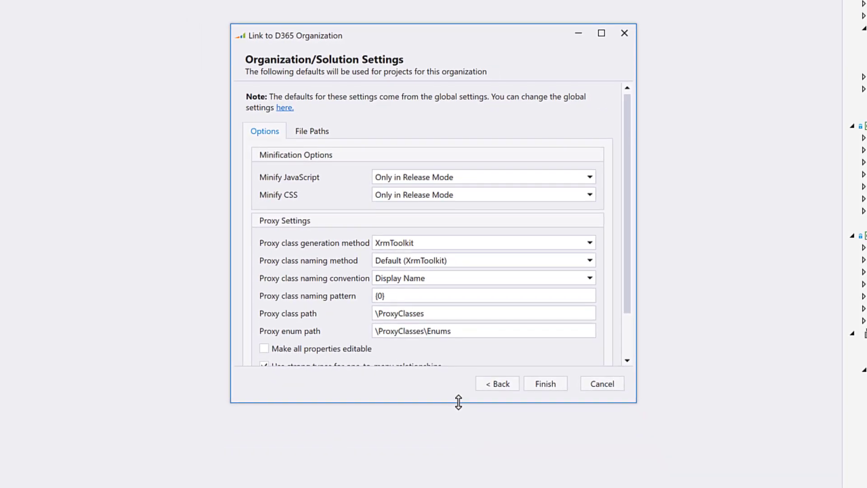
Step: Enlarge the dialog, then view the global XrmToolkit settings and cancel without changes
{"action": "left_click_drag", "start_coordinate": [458, 423], "coordinate": [454, 469]}
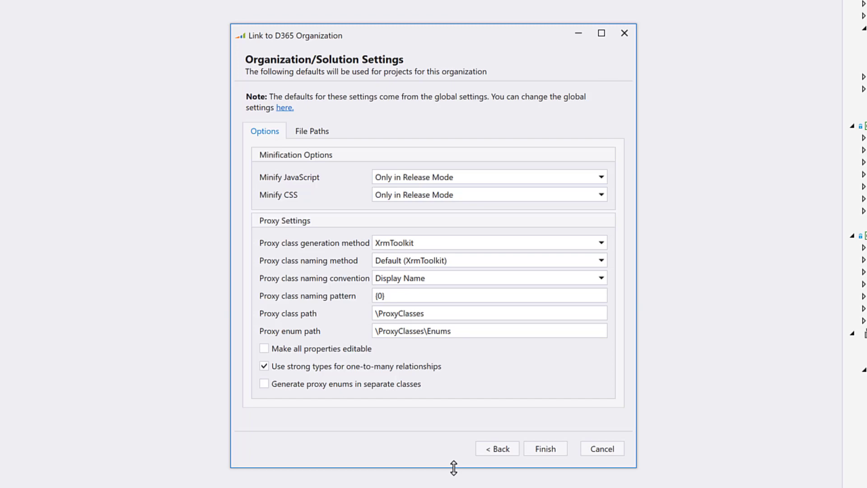
{"action": "left_click", "coordinate": [289, 110]}
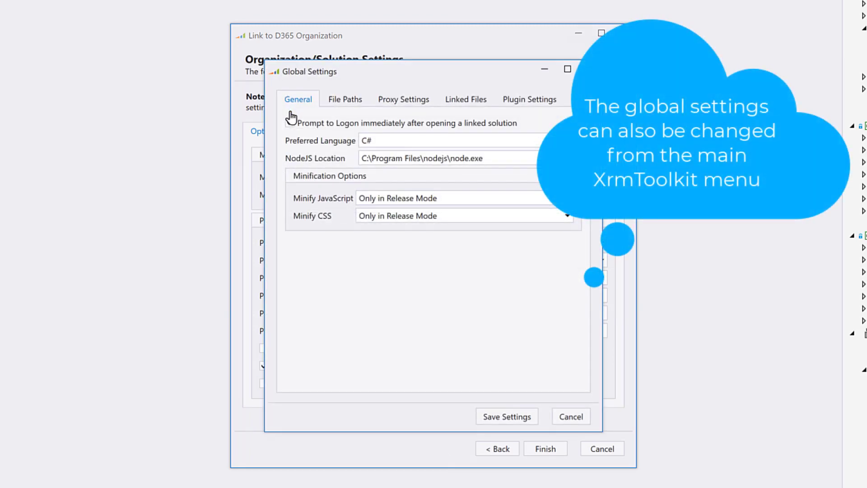
{"action": "left_click", "coordinate": [572, 418]}
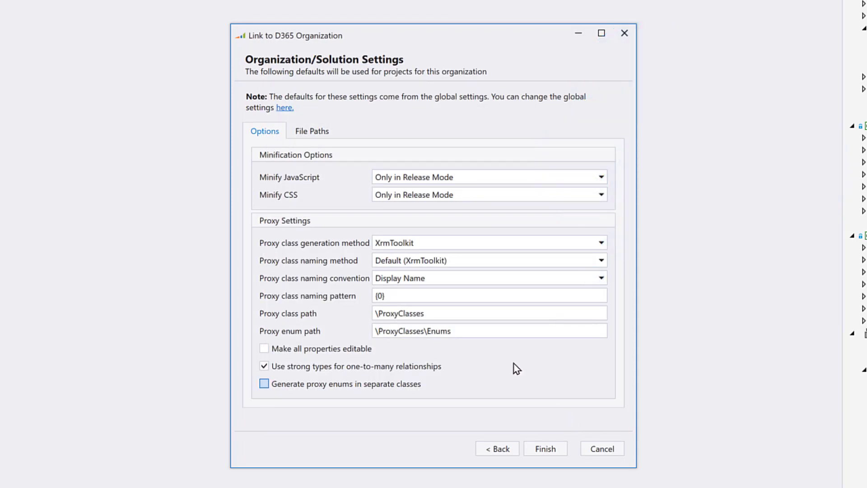
Step: Use CRM Service Util proxy generation with Default naming method and Logical Name naming convention
{"action": "left_click", "coordinate": [451, 245]}
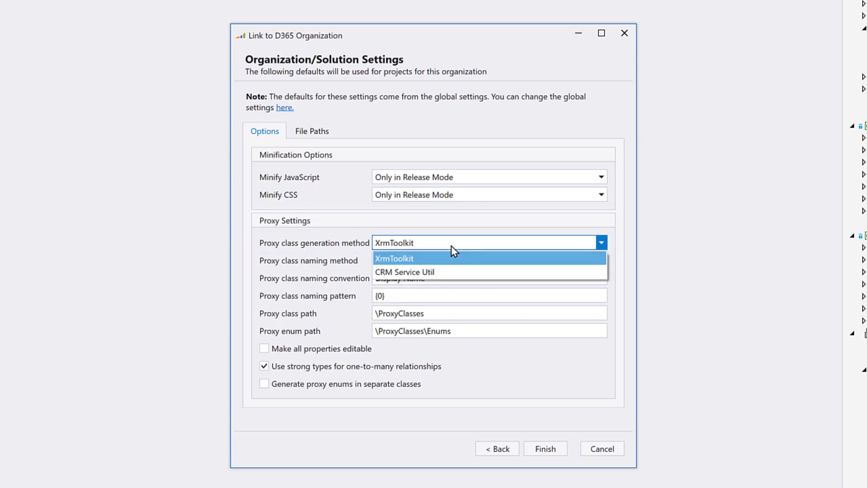
{"action": "left_click", "coordinate": [451, 274]}
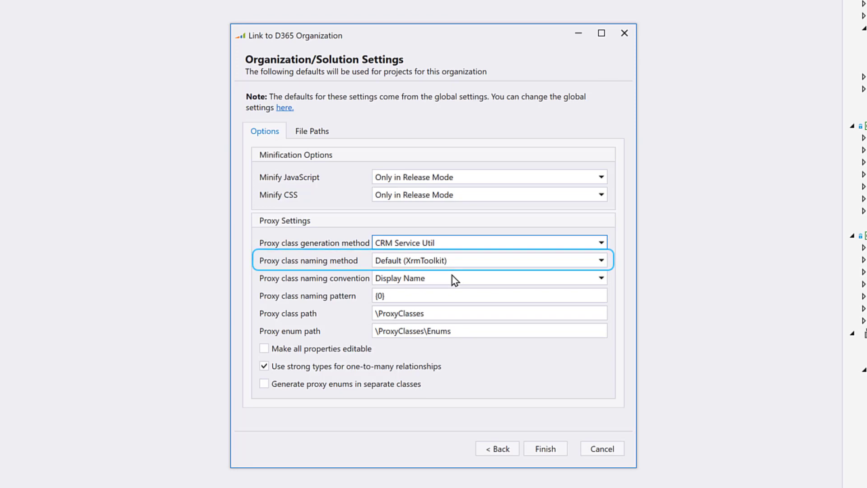
{"action": "left_click", "coordinate": [466, 267]}
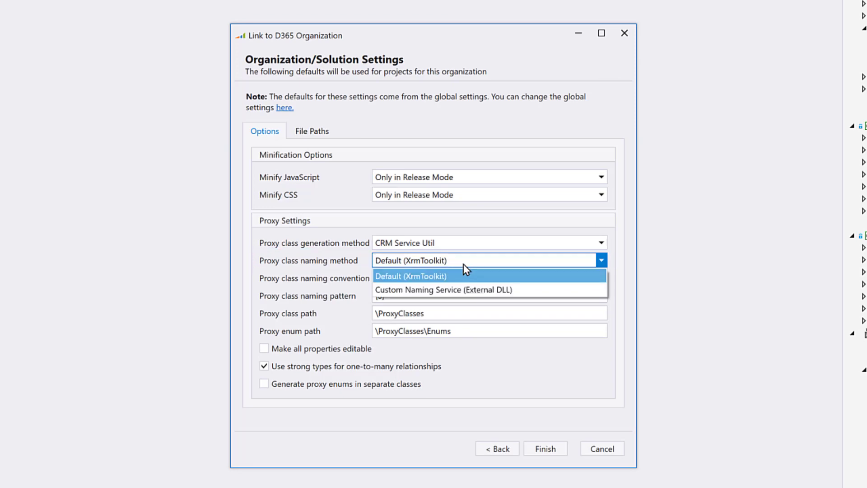
{"action": "left_click", "coordinate": [464, 264]}
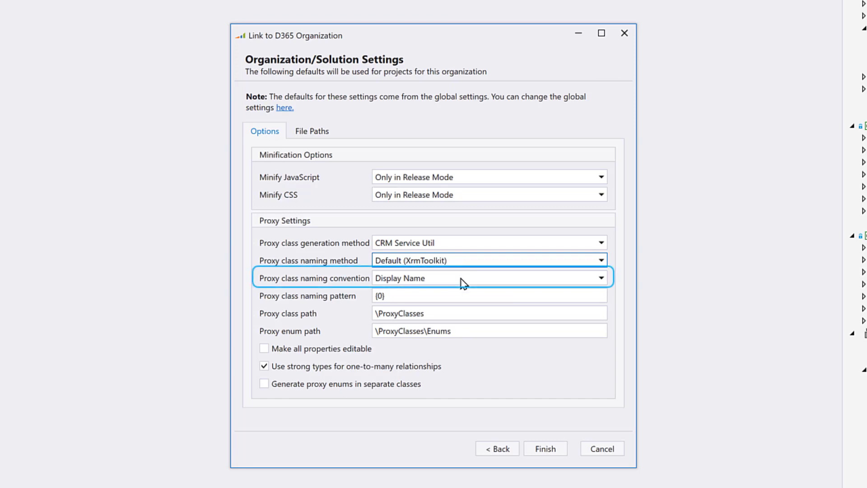
{"action": "left_click", "coordinate": [462, 279]}
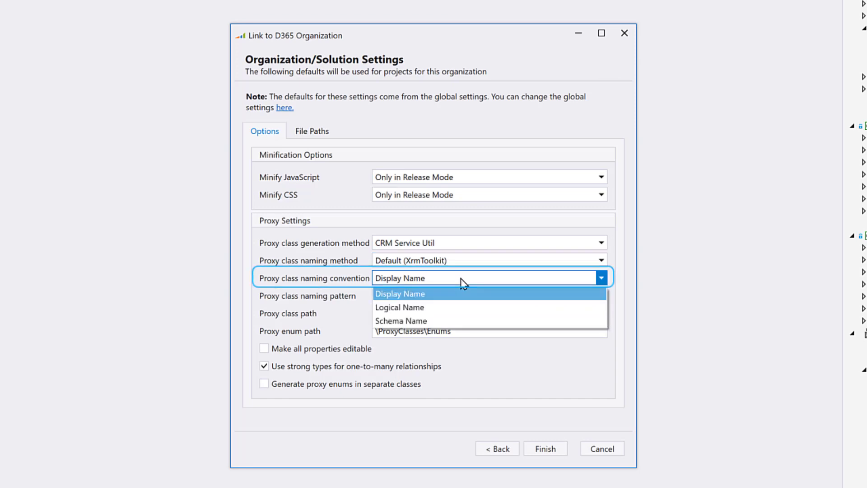
{"action": "left_click", "coordinate": [455, 308]}
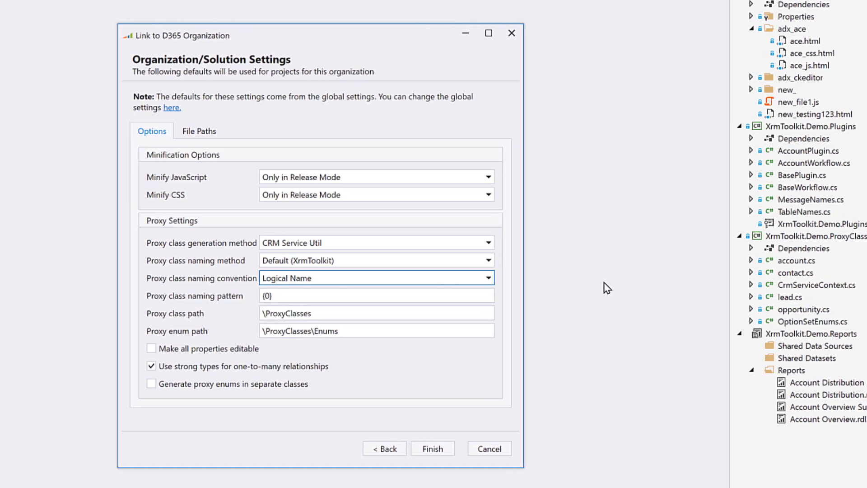
Step: Clear the proxy class path, trim the enum path to \Enums, and disable strong one-to-many types
{"action": "left_click_drag", "start_coordinate": [284, 314], "coordinate": [142, 321]}
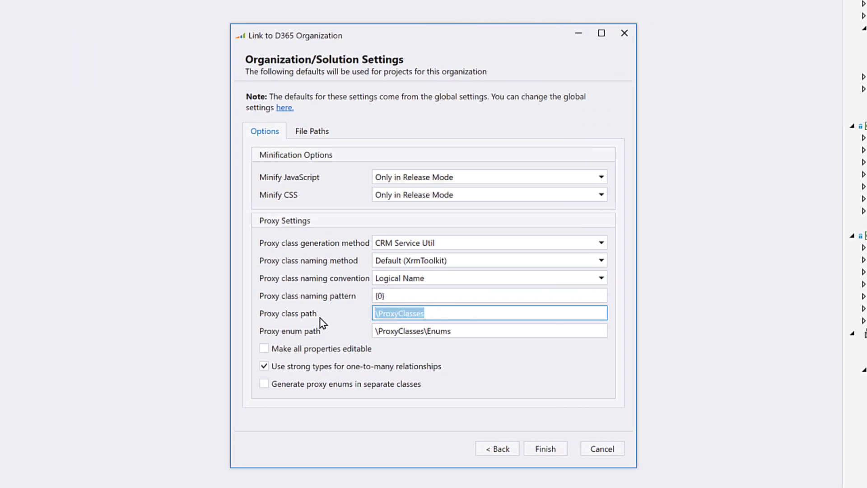
{"action": "key", "text": "BackSpace"}
{"action": "left_click_drag", "start_coordinate": [425, 330], "coordinate": [332, 339]}
{"action": "key", "text": "BackSpace"}
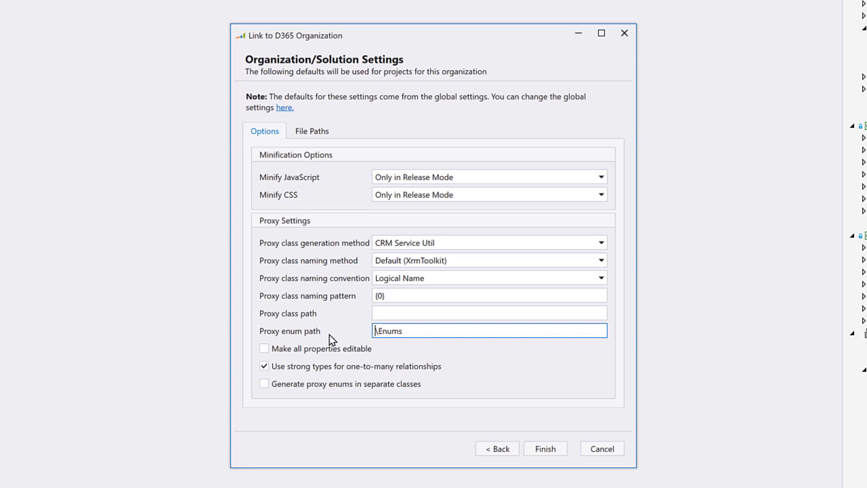
{"action": "left_click", "coordinate": [327, 368]}
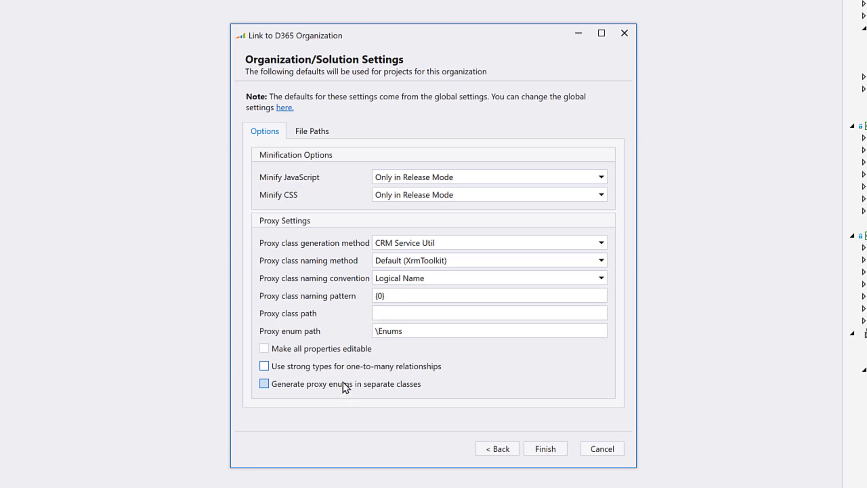
{"action": "left_click", "coordinate": [307, 136]}
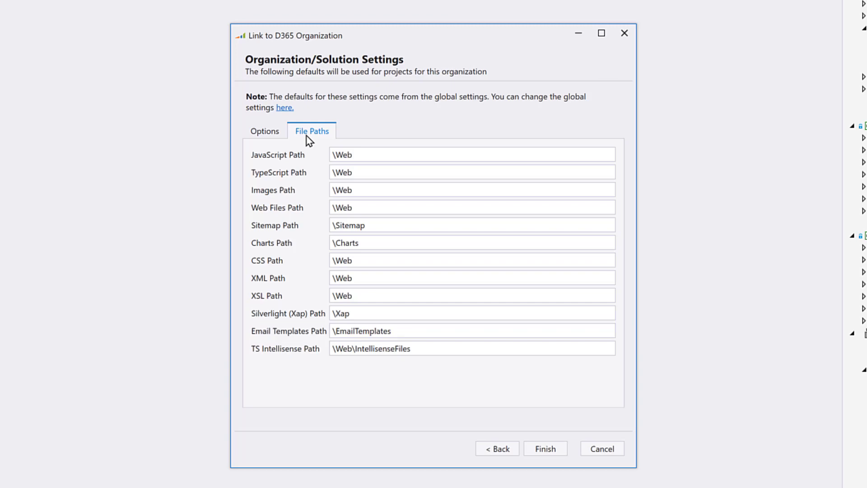
Step: Clear the JavaScript, TypeScript, Images and Web Files path fields
{"action": "left_click", "coordinate": [394, 155]}
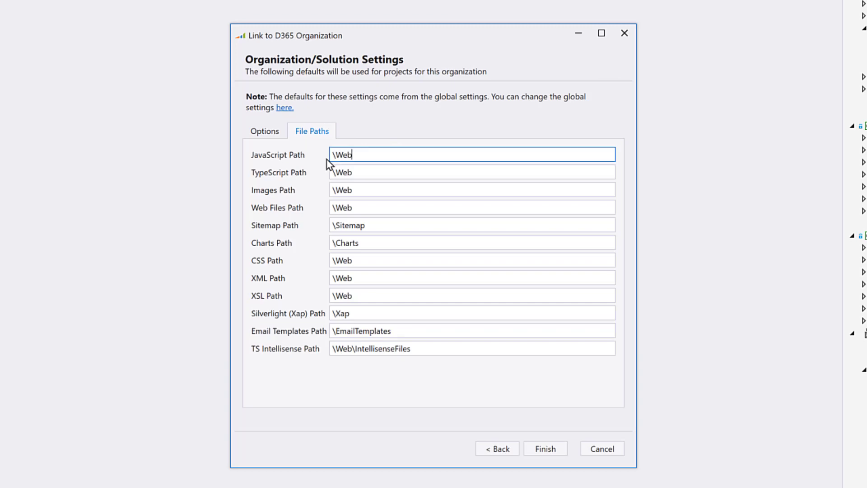
{"action": "key", "text": "ctrl+a"}
{"action": "key", "text": "BackSpace"}
{"action": "left_click", "coordinate": [351, 171]}
{"action": "key", "text": "ctrl+a"}
{"action": "key", "text": "BackSpace"}
{"action": "left_click", "coordinate": [369, 193]}
{"action": "key", "text": "ctrl+a"}
{"action": "key", "text": "BackSpace"}
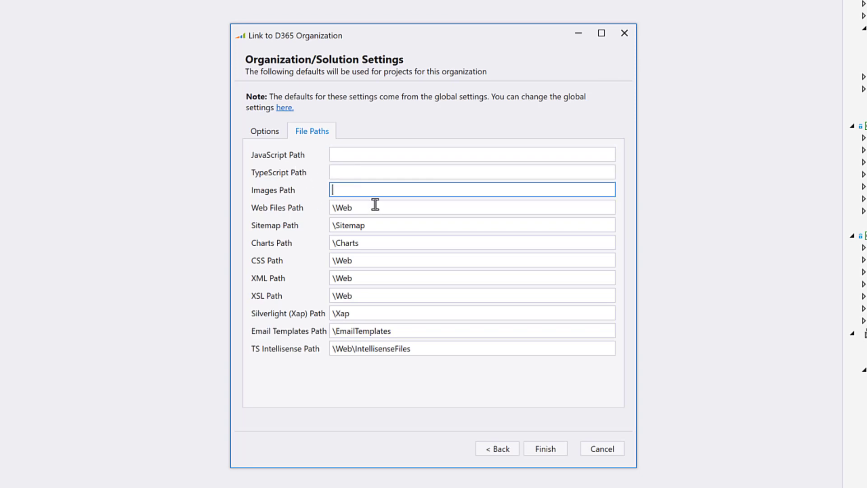
{"action": "left_click", "coordinate": [374, 206]}
{"action": "key", "text": "ctrl+a"}
{"action": "key", "text": "BackSpace"}
Step: Clear the CSS, XML and XSL paths, set TS Intellisense to \IntellisenseFiles, and finish
{"action": "left_click", "coordinate": [375, 260]}
{"action": "key", "text": "ctrl+a"}
{"action": "key", "text": "BackSpace"}
{"action": "left_click", "coordinate": [370, 279]}
{"action": "key", "text": "ctrl+a"}
{"action": "key", "text": "BackSpace"}
{"action": "left_click", "coordinate": [361, 295]}
{"action": "key", "text": "ctrl+a"}
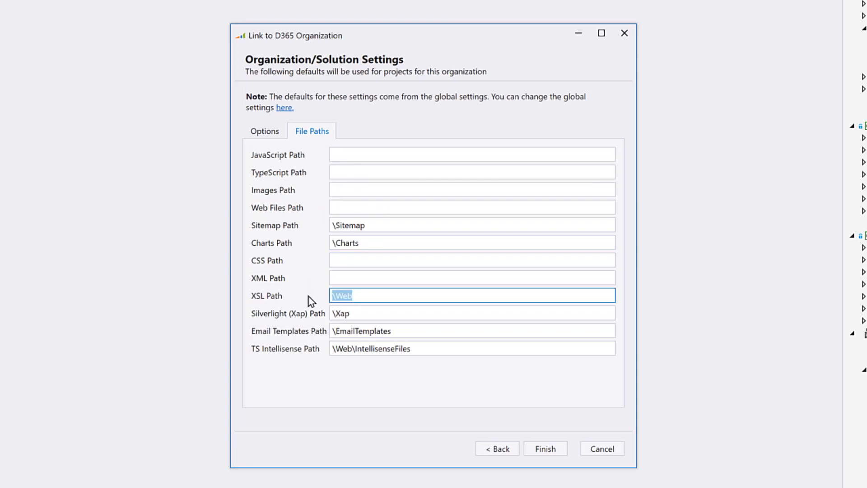
{"action": "key", "text": "BackSpace"}
{"action": "left_click", "coordinate": [352, 348]}
{"action": "key", "text": "BackSpace"}
{"action": "key", "text": "BackSpace"}
{"action": "key", "text": "BackSpace"}
{"action": "key", "text": "BackSpace"}
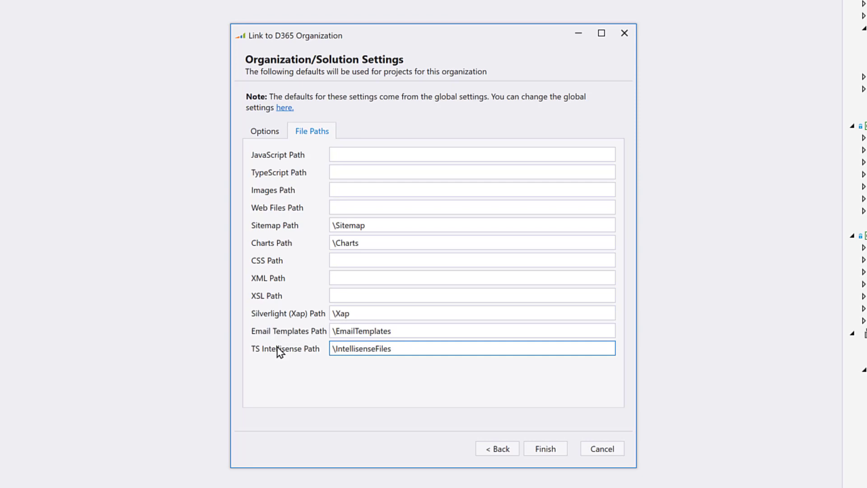
{"action": "left_click", "coordinate": [548, 454]}
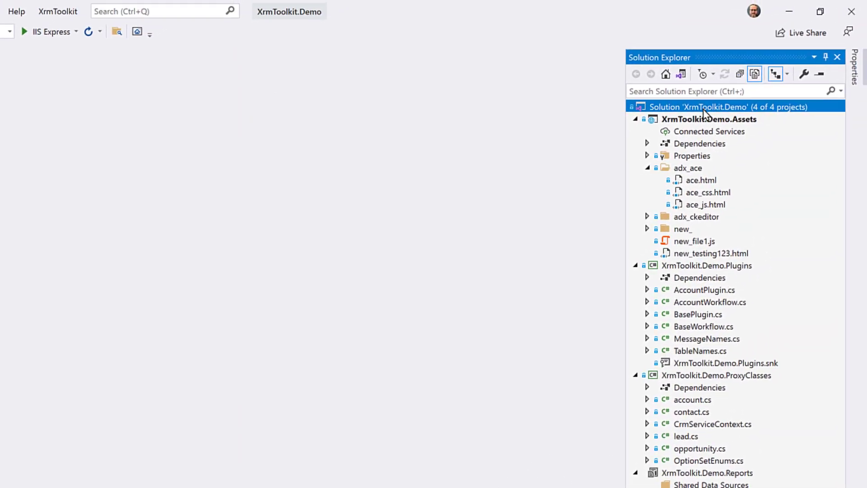
Step: Inspect the D365 (Demo) context menus for the solution and ace.html without choosing anything
{"action": "right_click", "coordinate": [705, 112]}
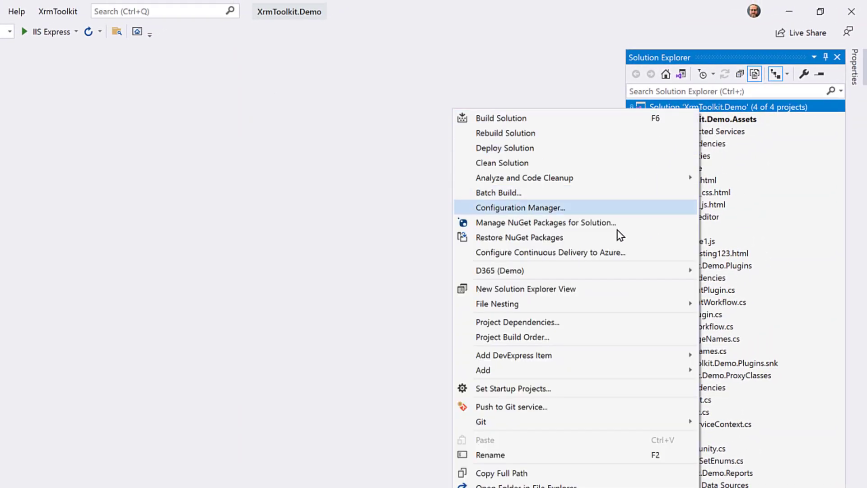
{"action": "mouse_move", "coordinate": [606, 272]}
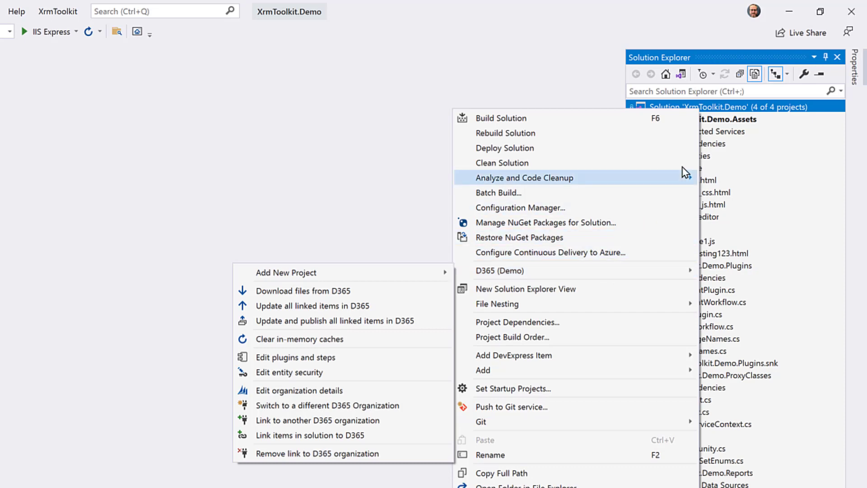
{"action": "left_click", "coordinate": [724, 112]}
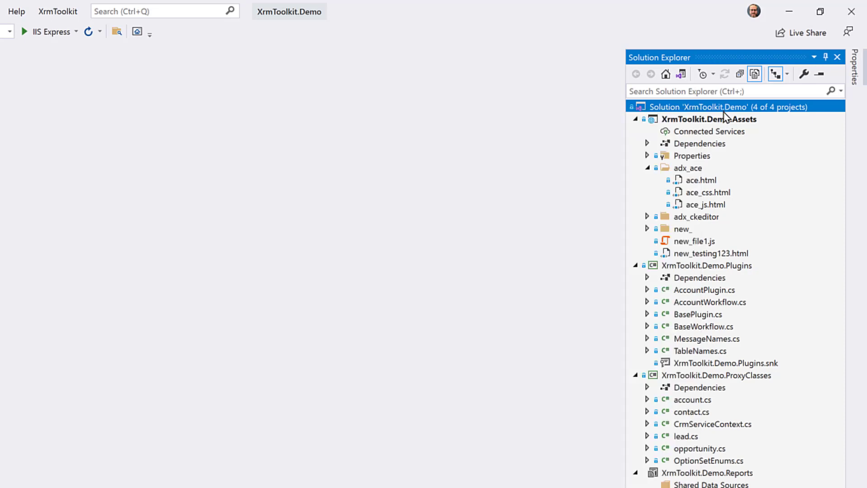
{"action": "right_click", "coordinate": [700, 183]}
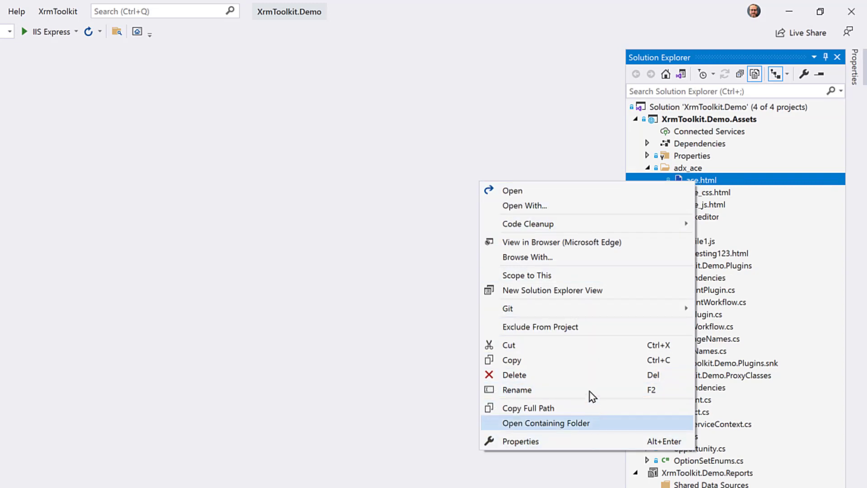
{"action": "left_click", "coordinate": [746, 185]}
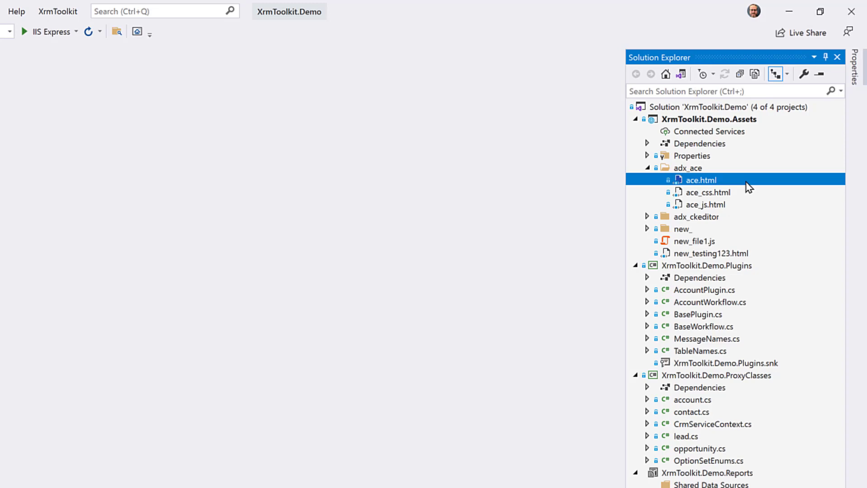
Step: Run D365 (Demo) > Link items in solution to D365 and sort the list by File Name
{"action": "right_click", "coordinate": [653, 109]}
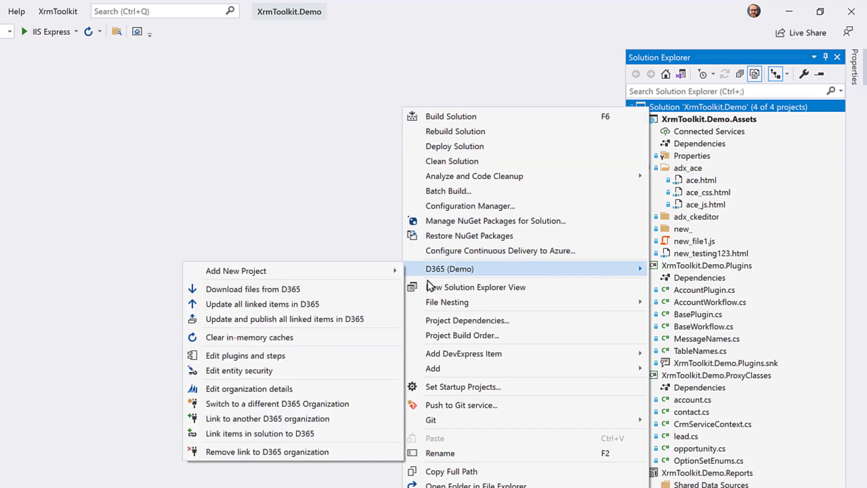
{"action": "left_click", "coordinate": [358, 434]}
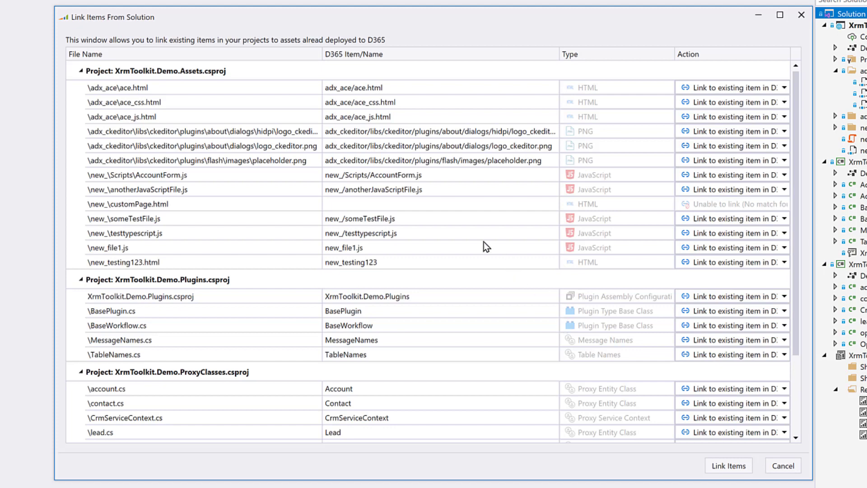
{"action": "left_click", "coordinate": [254, 79]}
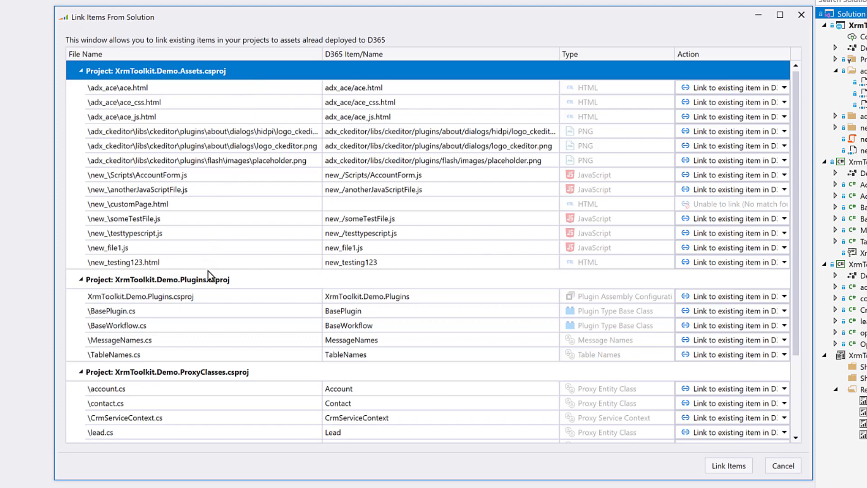
{"action": "left_click", "coordinate": [188, 54]}
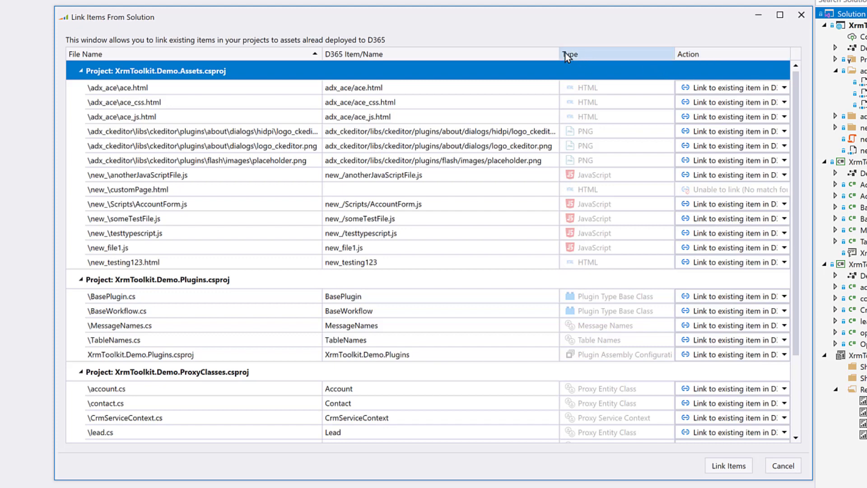
Step: Widen the Action column and check customPage.html, which has no matching D365 item
{"action": "left_click_drag", "start_coordinate": [560, 55], "coordinate": [507, 55]}
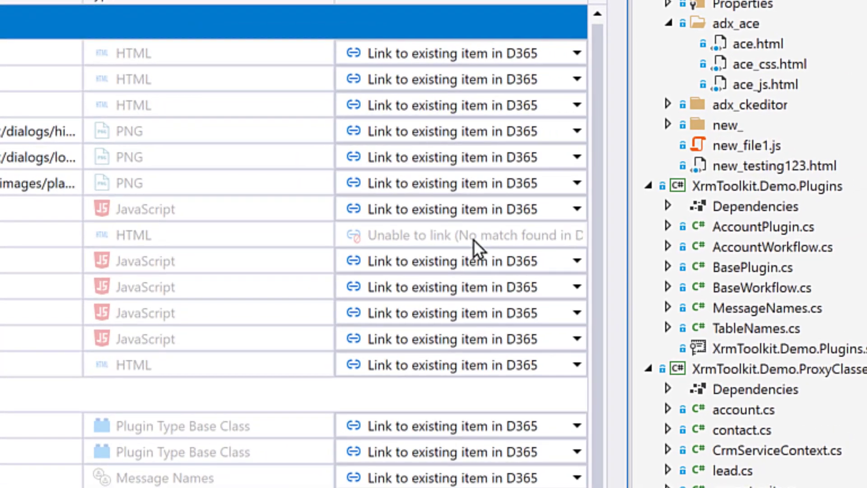
{"action": "left_click", "coordinate": [474, 239]}
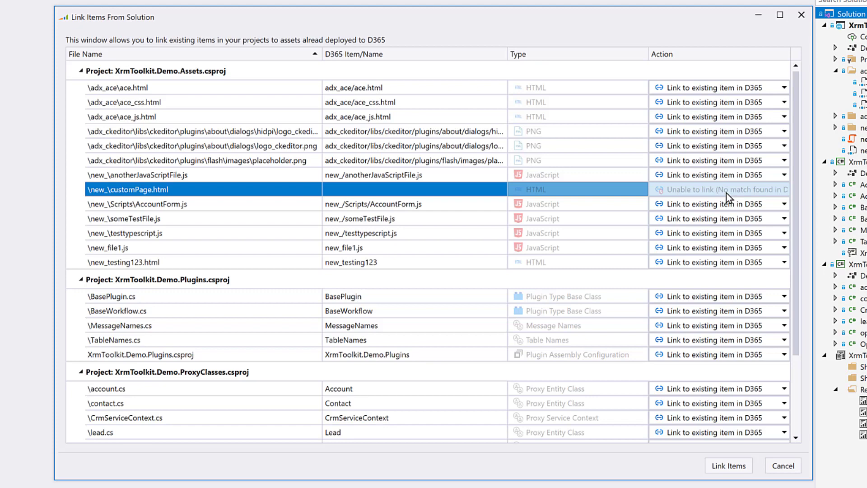
Step: Set new_file1.js to NO ACTION in the Link Items list
{"action": "left_click", "coordinate": [714, 247]}
{"action": "left_click", "coordinate": [715, 249]}
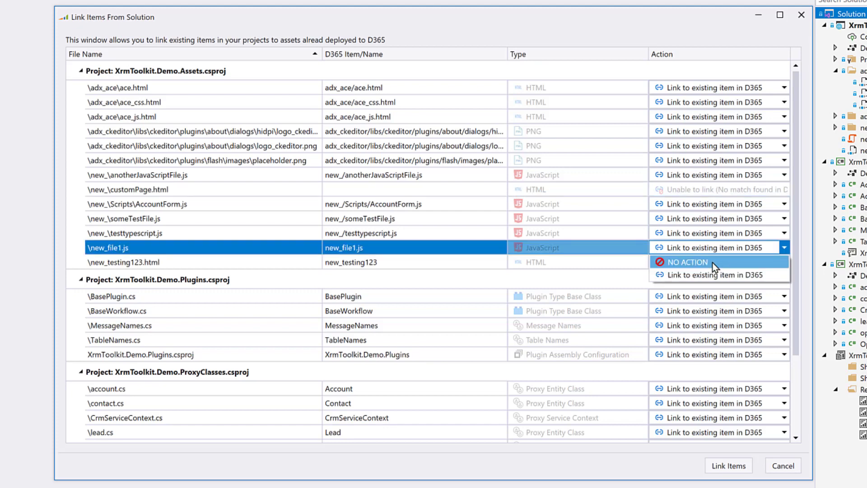
{"action": "left_click", "coordinate": [713, 262]}
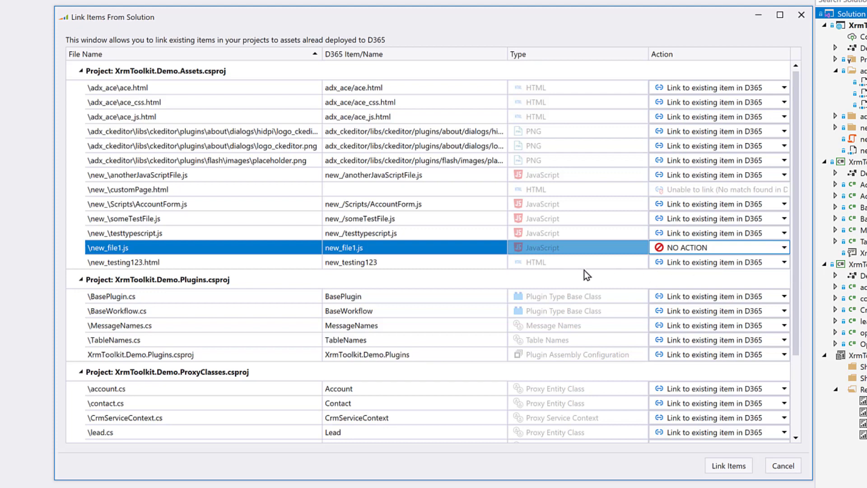
Step: Review the Plugins project rows and close the Link Items window
{"action": "left_click", "coordinate": [567, 281]}
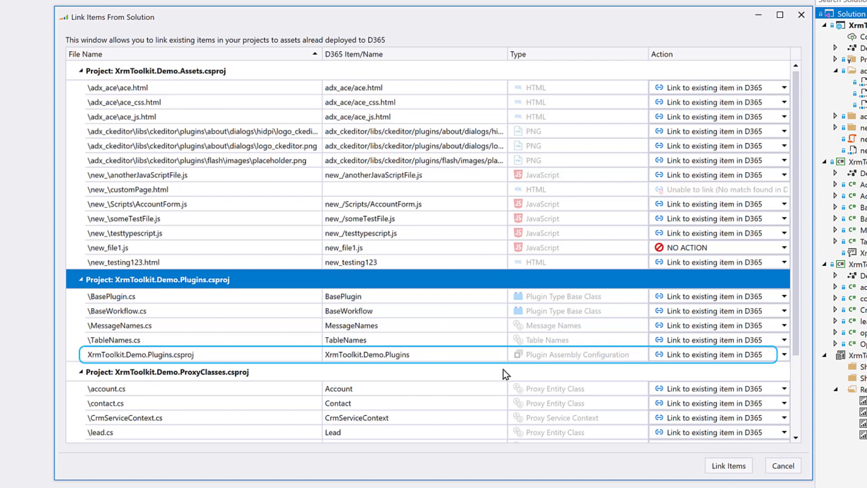
{"action": "left_click", "coordinate": [476, 355]}
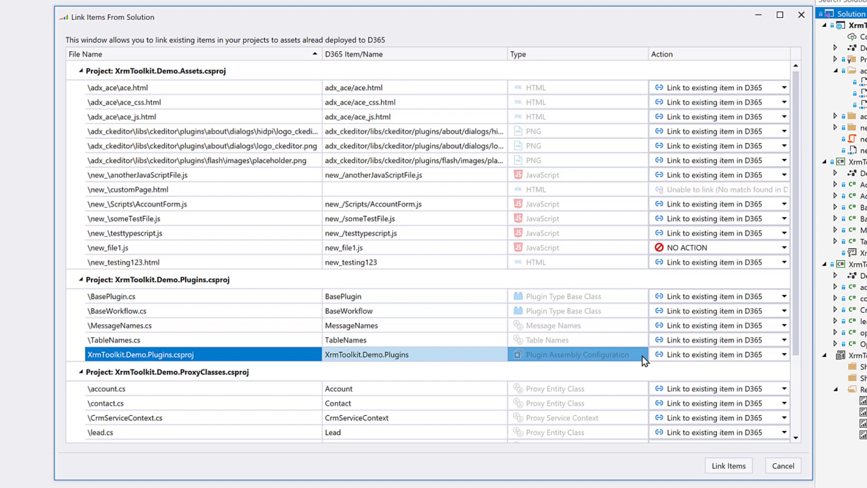
{"action": "left_click", "coordinate": [728, 466]}
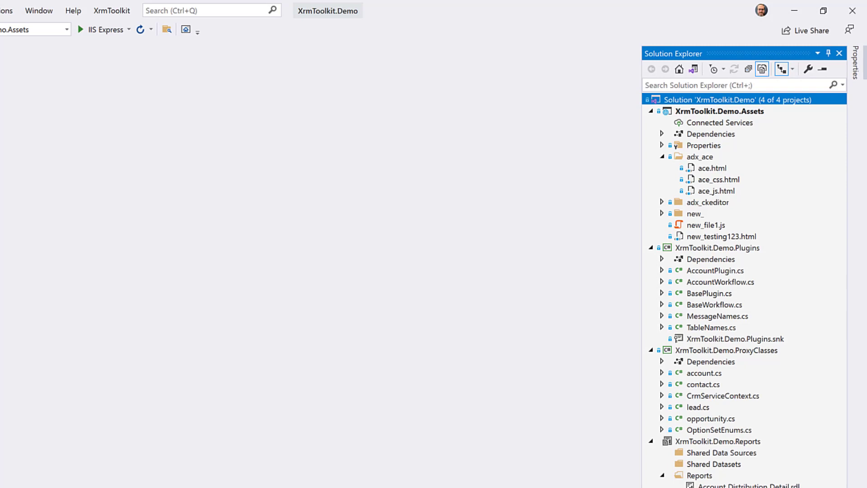
{"action": "right_click", "coordinate": [701, 171]}
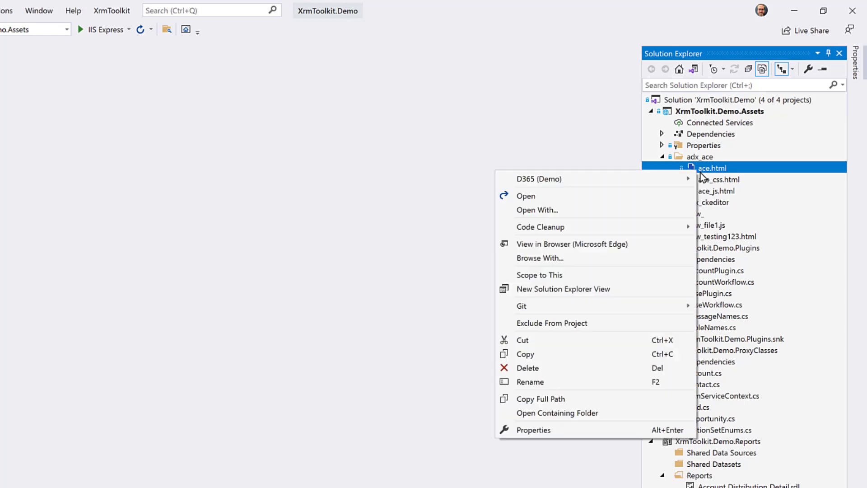
{"action": "mouse_move", "coordinate": [676, 180]}
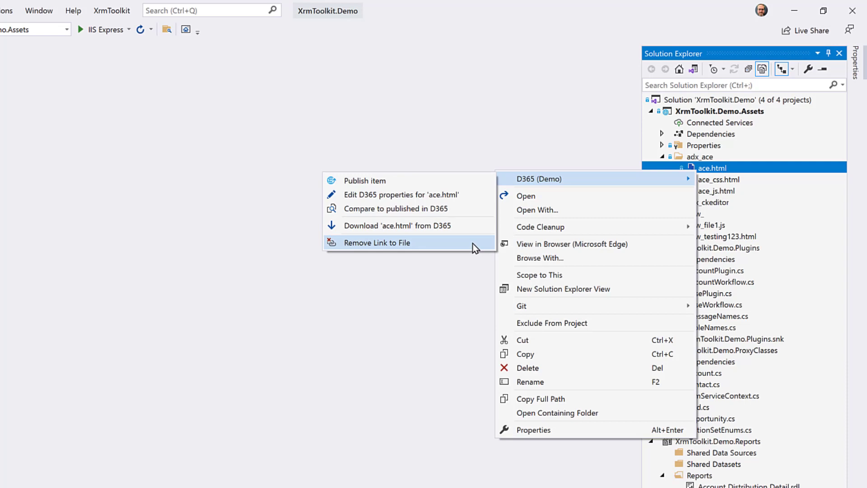
{"action": "left_click", "coordinate": [712, 168]}
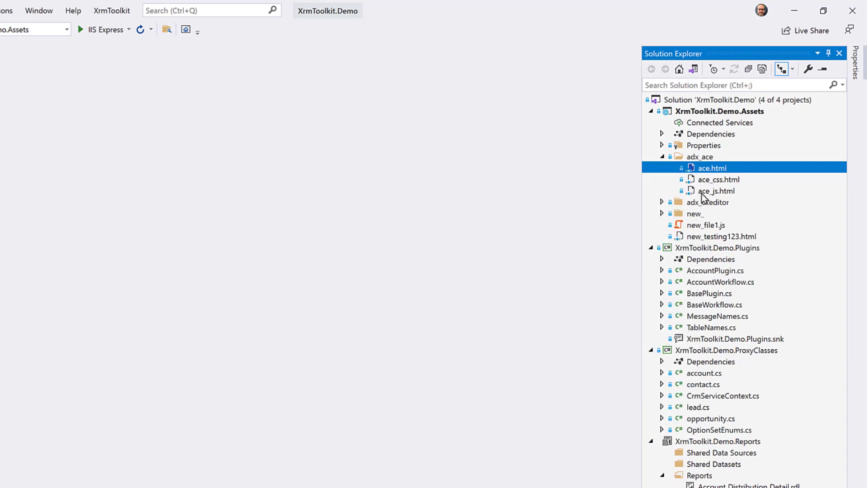
Step: Open the D365 (Demo) project settings for XrmToolkit.Demo.Plugins to load its assembly definition
{"action": "right_click", "coordinate": [698, 248]}
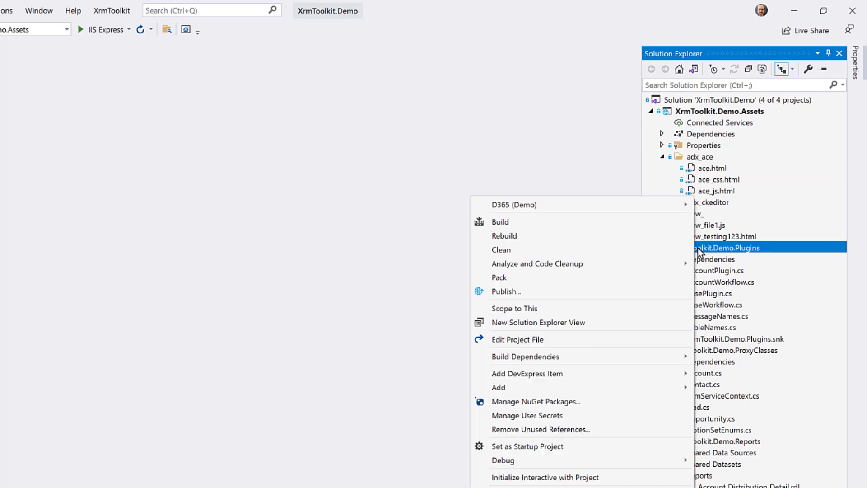
{"action": "mouse_move", "coordinate": [657, 205]}
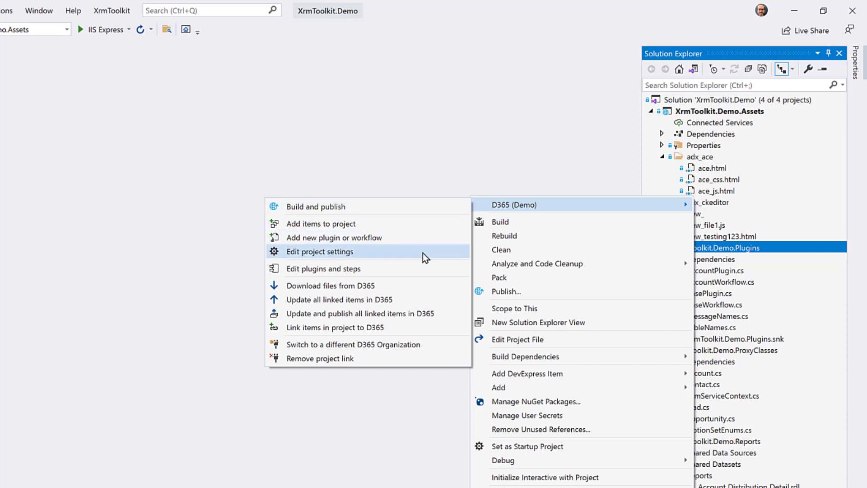
{"action": "left_click", "coordinate": [439, 252]}
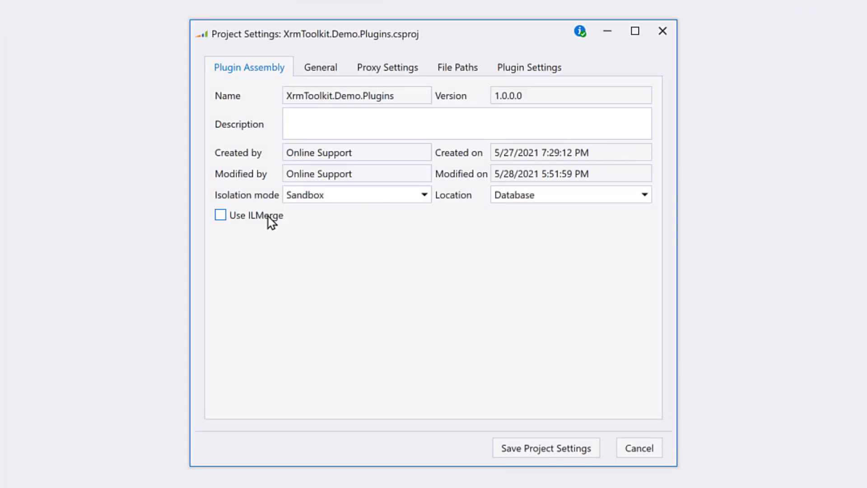
Step: Enable ILMerge with XrmToolkit.Demo.ProxyClasses merged in, and save the Plugins project settings
{"action": "left_click", "coordinate": [271, 221]}
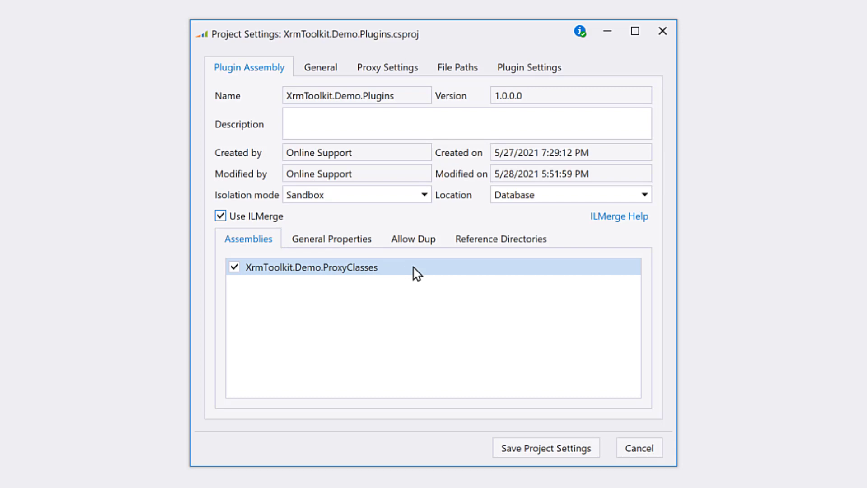
{"action": "left_click", "coordinate": [550, 449]}
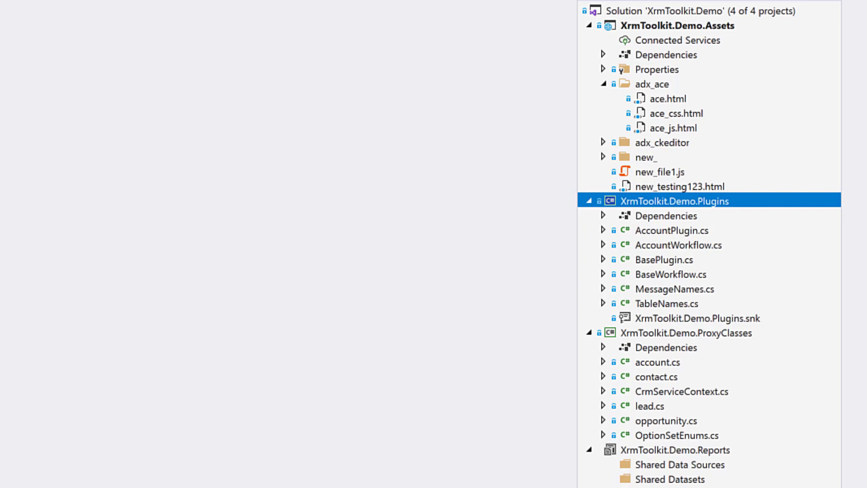
Step: Expand the new_ folder and start adding customPage.html to D365 via D365 (Demo)
{"action": "left_click", "coordinate": [604, 158]}
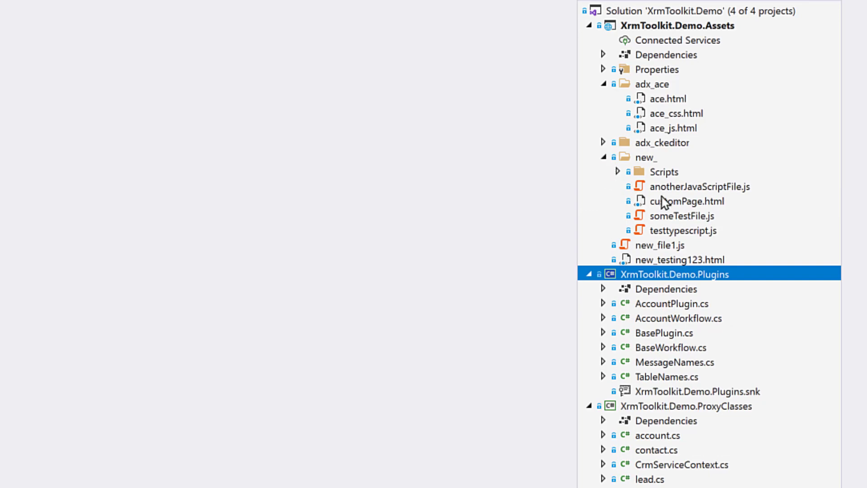
{"action": "left_click", "coordinate": [678, 200]}
{"action": "right_click", "coordinate": [676, 199]}
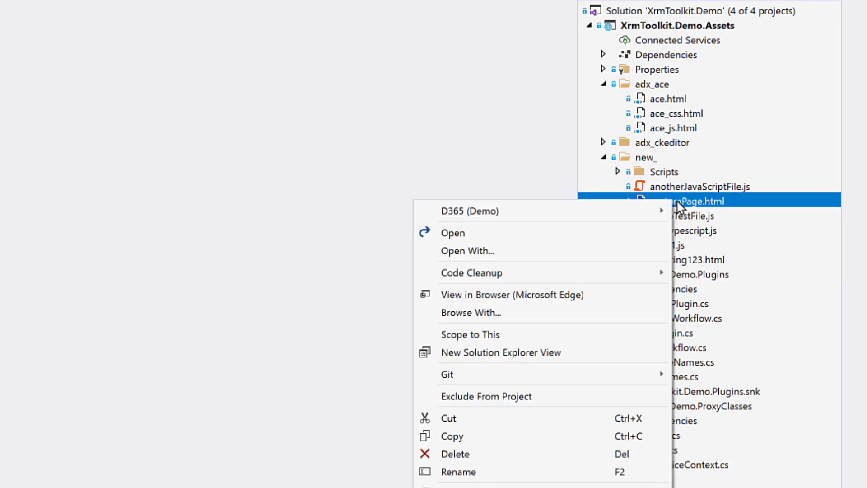
{"action": "mouse_move", "coordinate": [617, 211]}
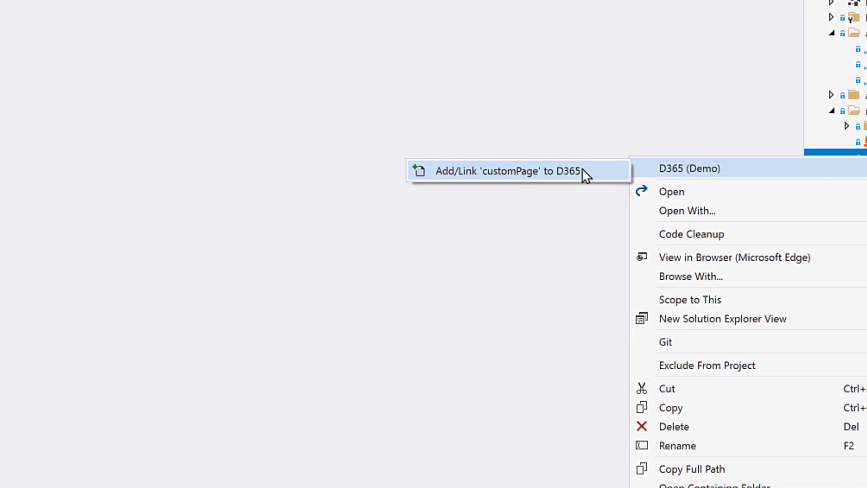
{"action": "left_click", "coordinate": [583, 171]}
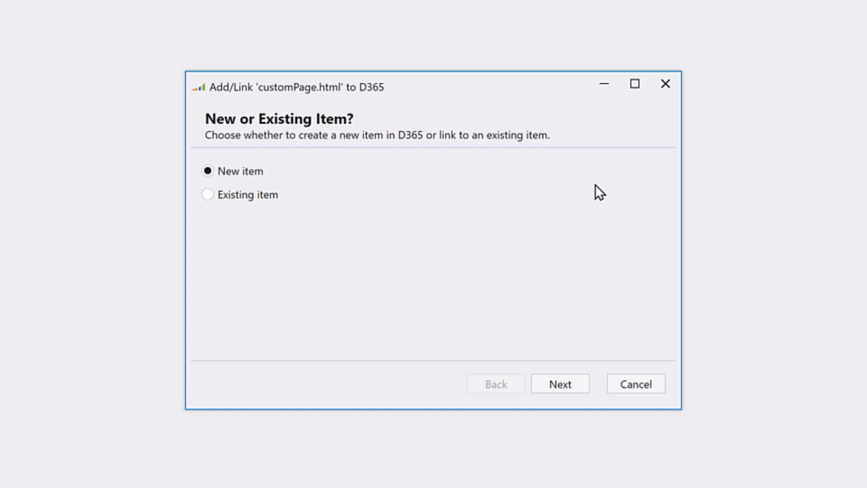
Step: Create customPage.html as a new D365 item named new_/customPage.html, display name customPage
{"action": "left_click", "coordinate": [561, 384]}
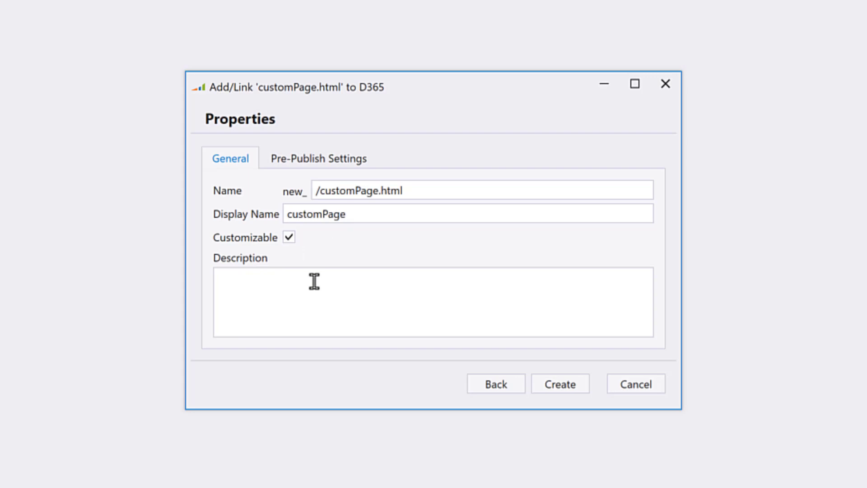
Step: Check customPage's Pre-Publish Settings, leaving Output File Name and Gulp task unset
{"action": "left_click", "coordinate": [315, 161]}
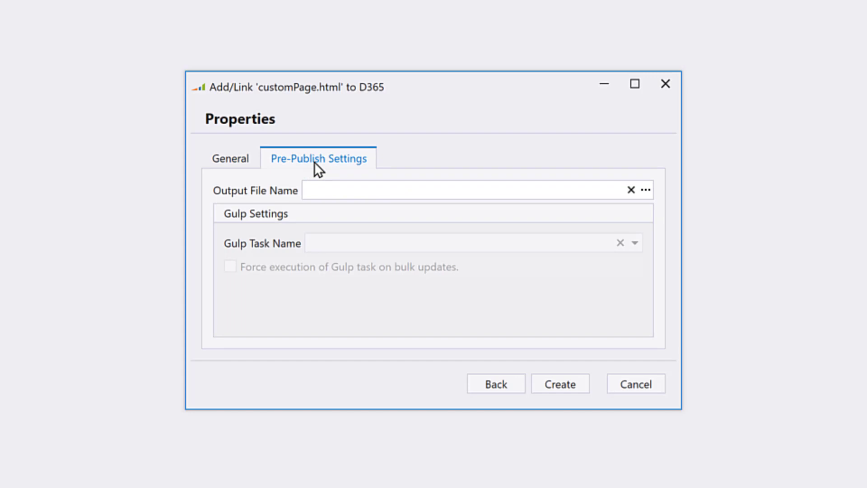
{"action": "mouse_move", "coordinate": [498, 196]}
Step: Create the customPage.html web resource in D365 and confirm it now shows linked options
{"action": "left_click", "coordinate": [549, 382]}
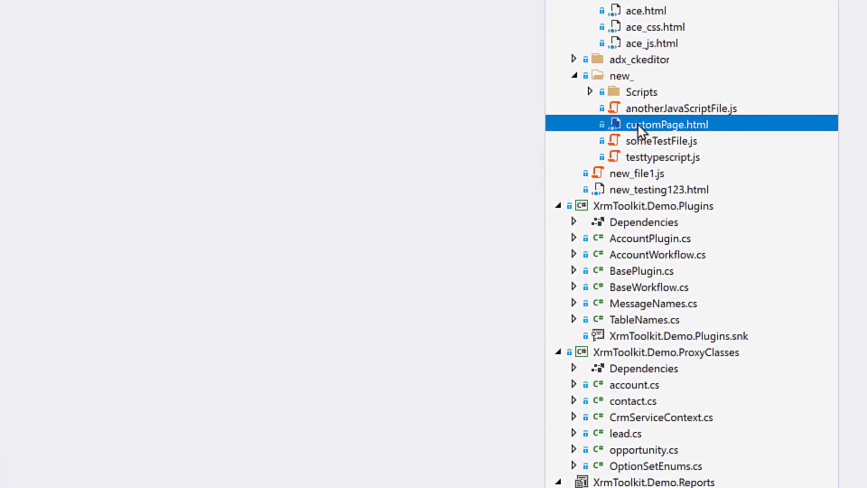
{"action": "right_click", "coordinate": [638, 124]}
{"action": "mouse_move", "coordinate": [591, 134]}
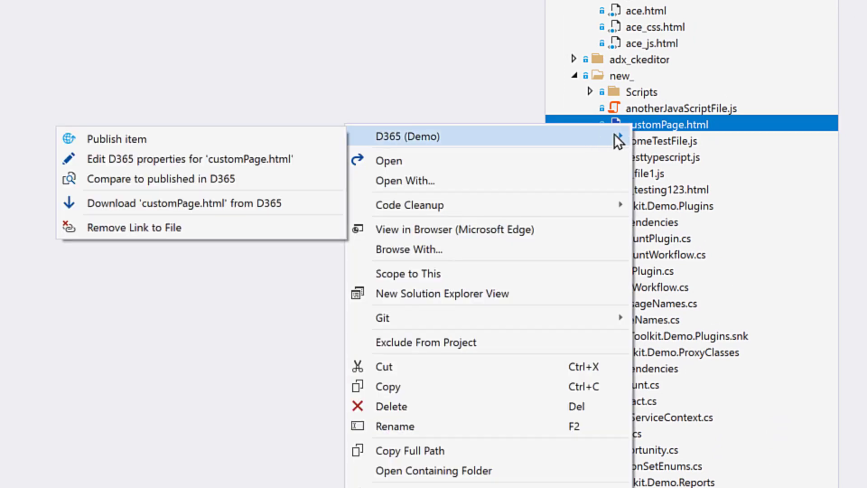
{"action": "left_click", "coordinate": [668, 126]}
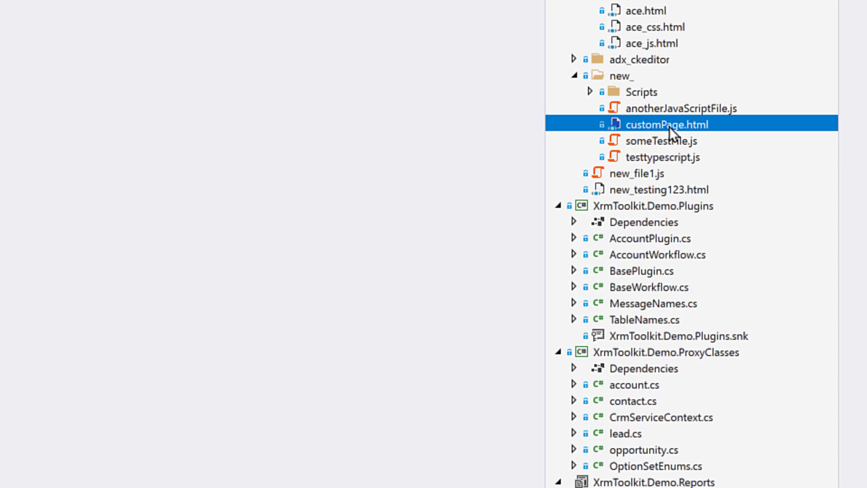
Step: Start linking new_file1.js to an existing D365 item and advance to the Existing Item page
{"action": "right_click", "coordinate": [637, 174]}
{"action": "mouse_move", "coordinate": [585, 182]}
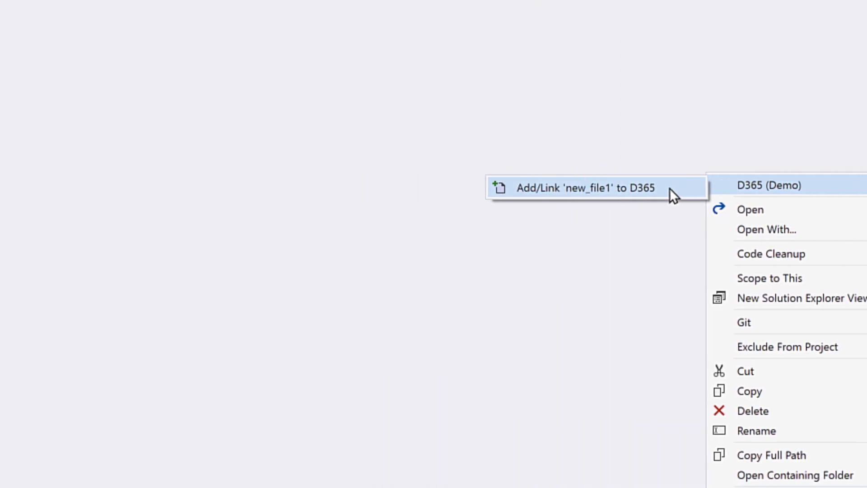
{"action": "left_click", "coordinate": [332, 188]}
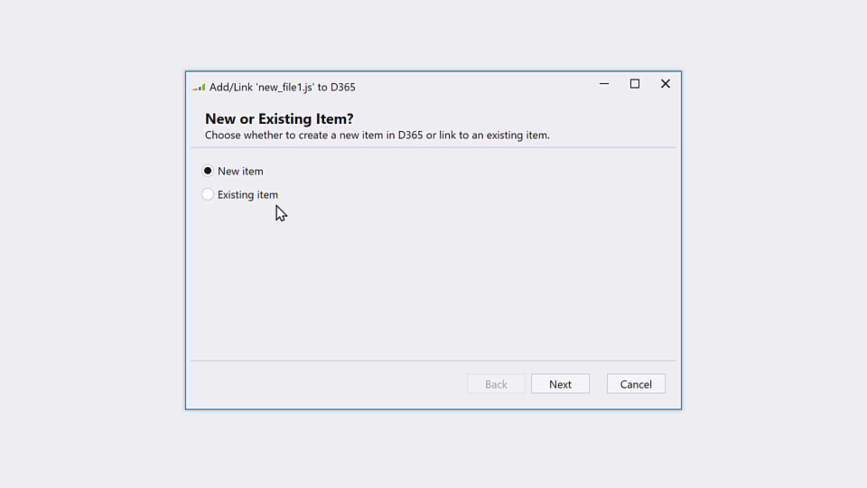
{"action": "left_click", "coordinate": [242, 198]}
{"action": "left_click", "coordinate": [545, 386]}
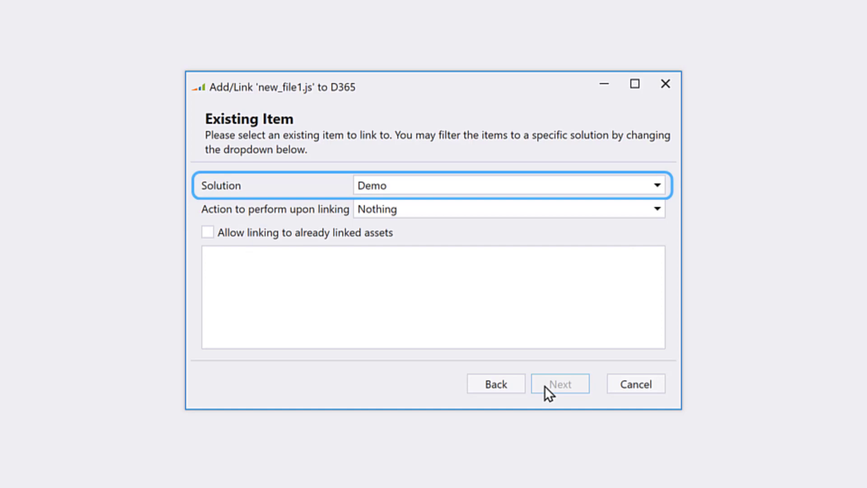
Step: Filter the existing web resources to the Default Solution so new_file1.js is matched
{"action": "left_click", "coordinate": [496, 186]}
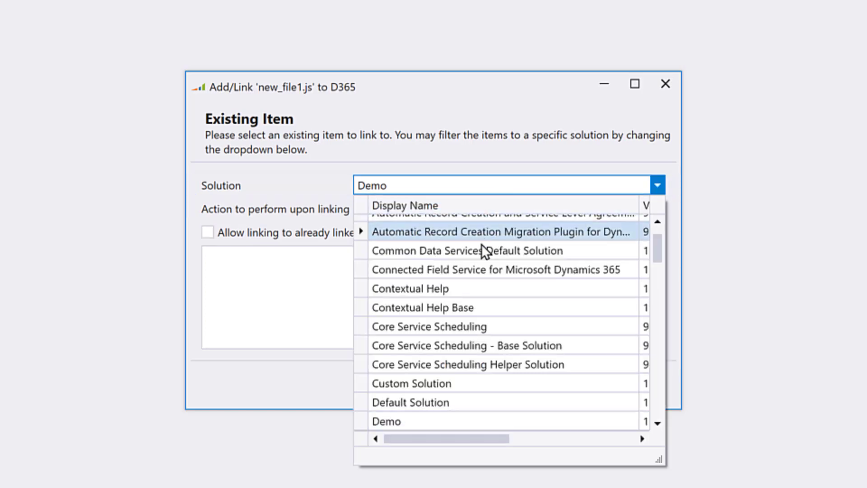
{"action": "left_click", "coordinate": [463, 402]}
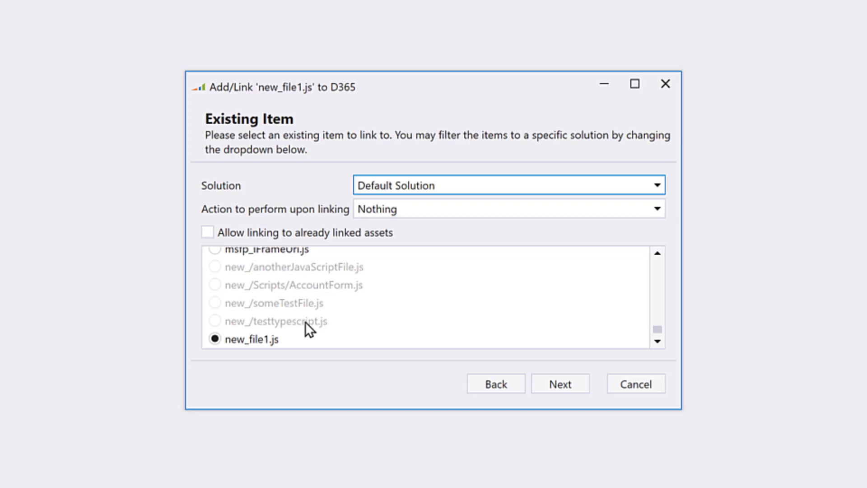
{"action": "left_click", "coordinate": [272, 236]}
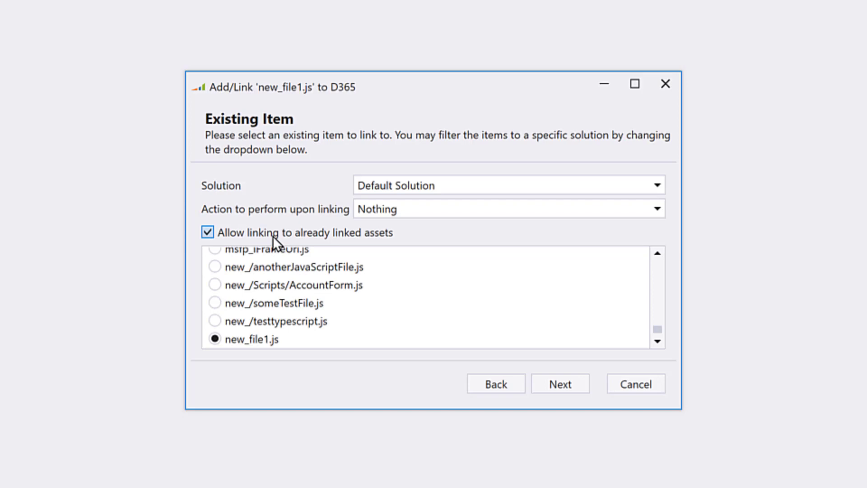
{"action": "left_click", "coordinate": [277, 304]}
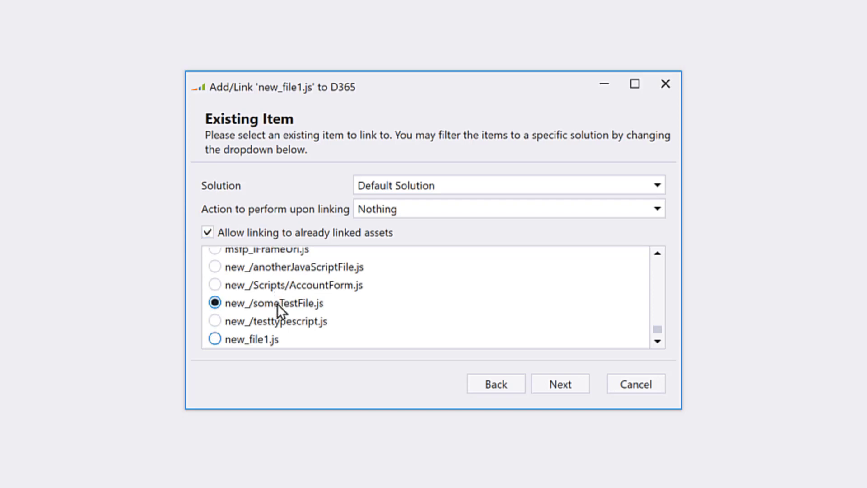
{"action": "left_click", "coordinate": [270, 232]}
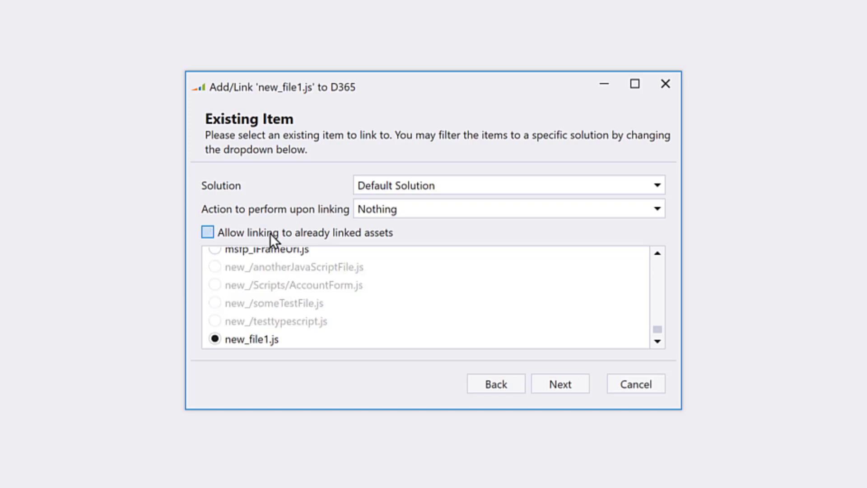
{"action": "left_click", "coordinate": [503, 210]}
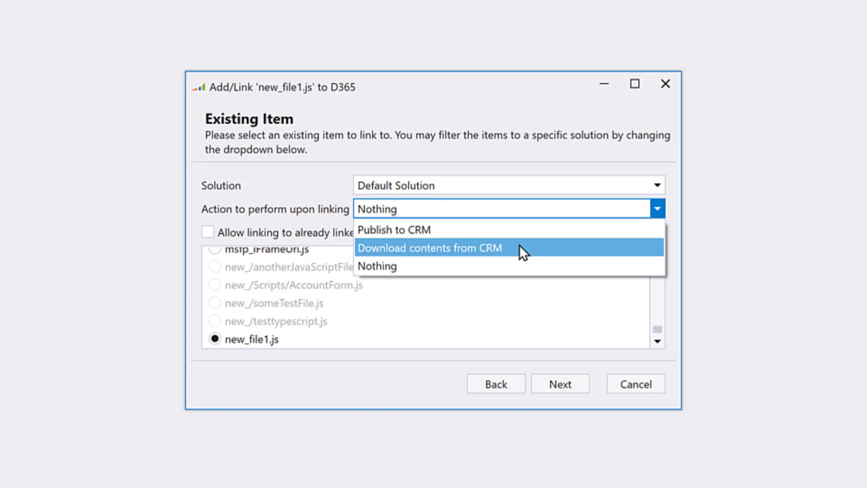
{"action": "left_click", "coordinate": [507, 266]}
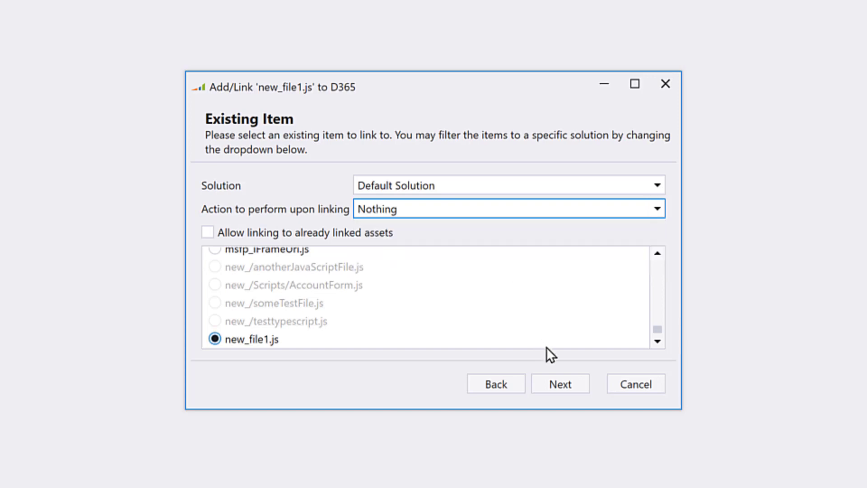
{"action": "left_click", "coordinate": [563, 386]}
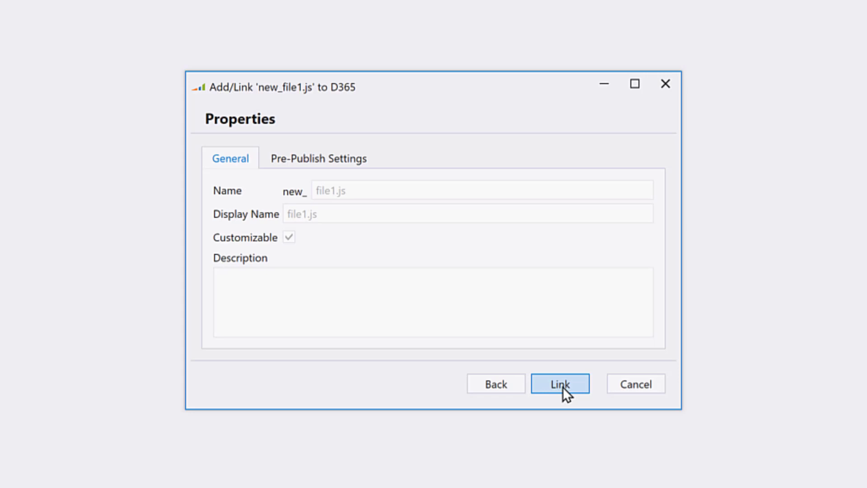
Step: Link new_file1.js to its existing new_file1.js web resource in D365
{"action": "left_click", "coordinate": [563, 387]}
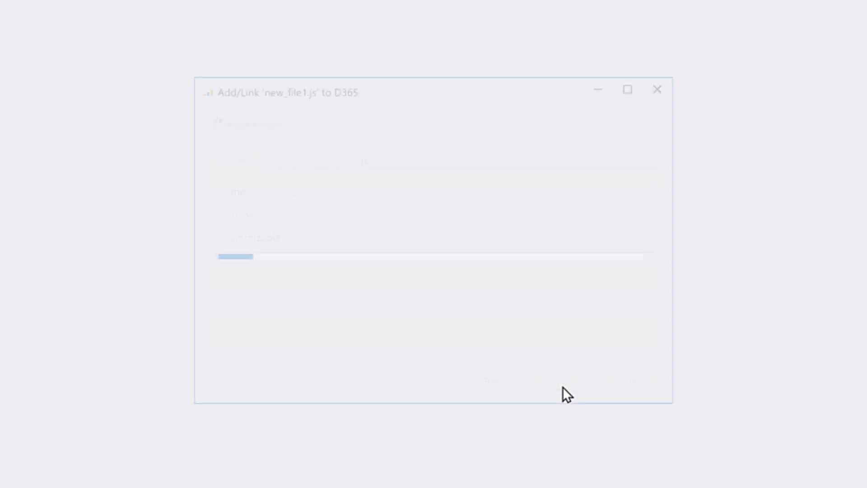